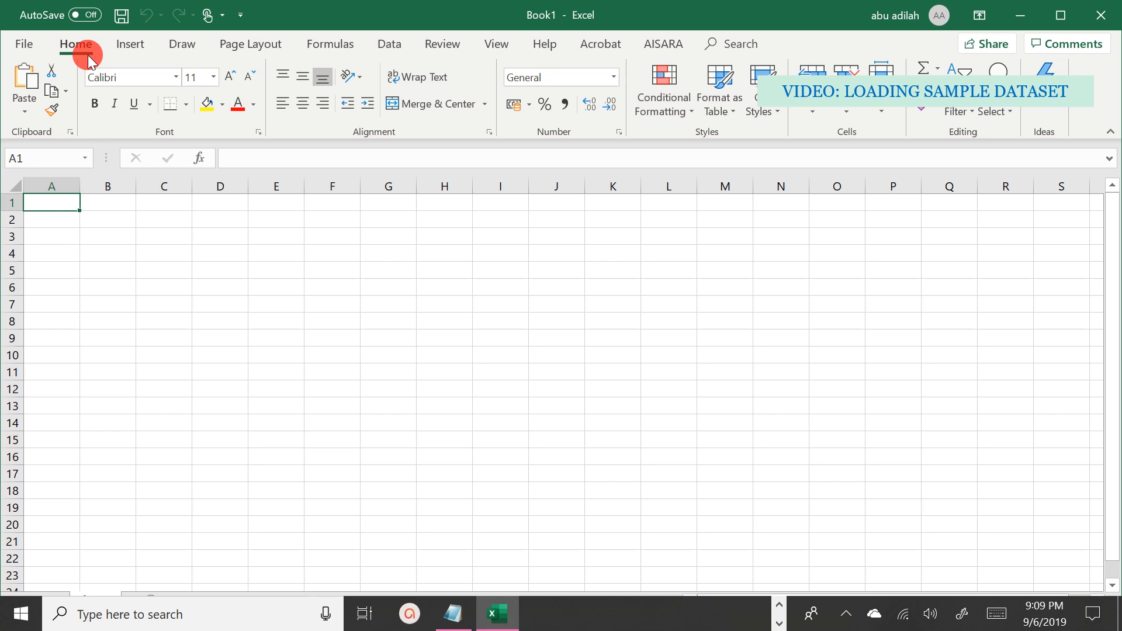
Step: Start getting a sample dataset with the AISARA add-in, choosing the Oil_and_Gas industry and the History_Matching_6v dataset
click(650, 42)
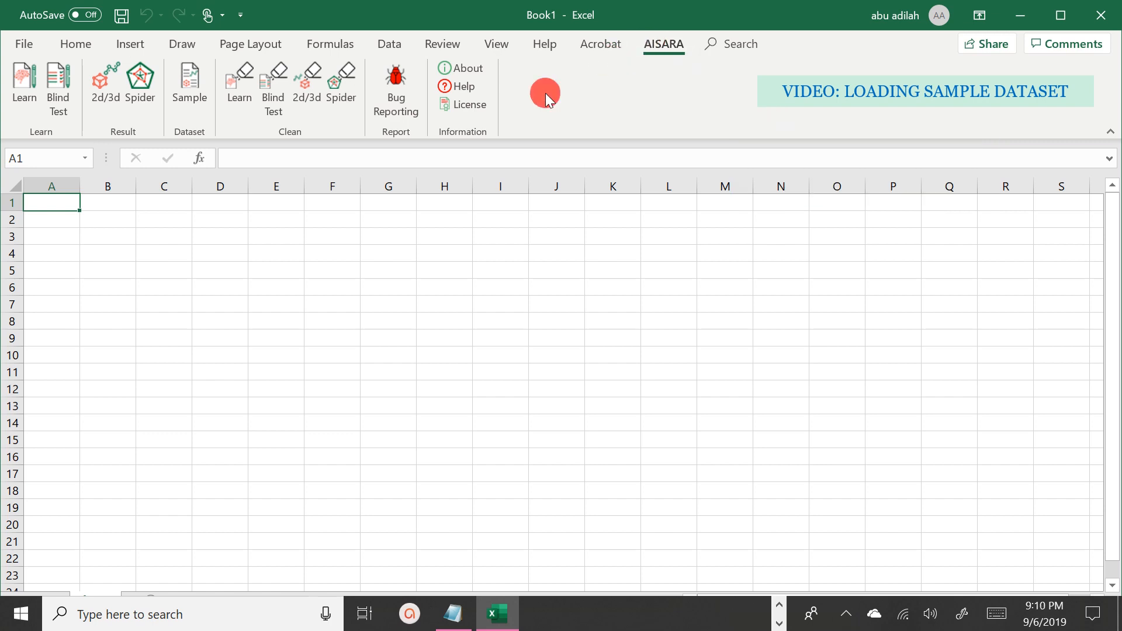
click(184, 103)
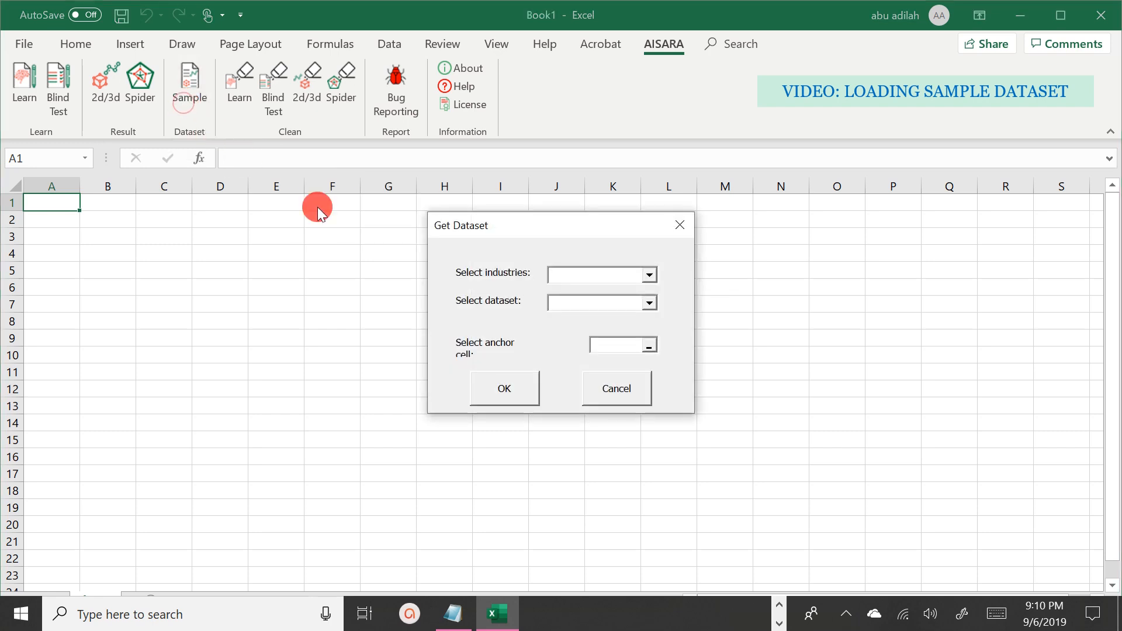
click(651, 276)
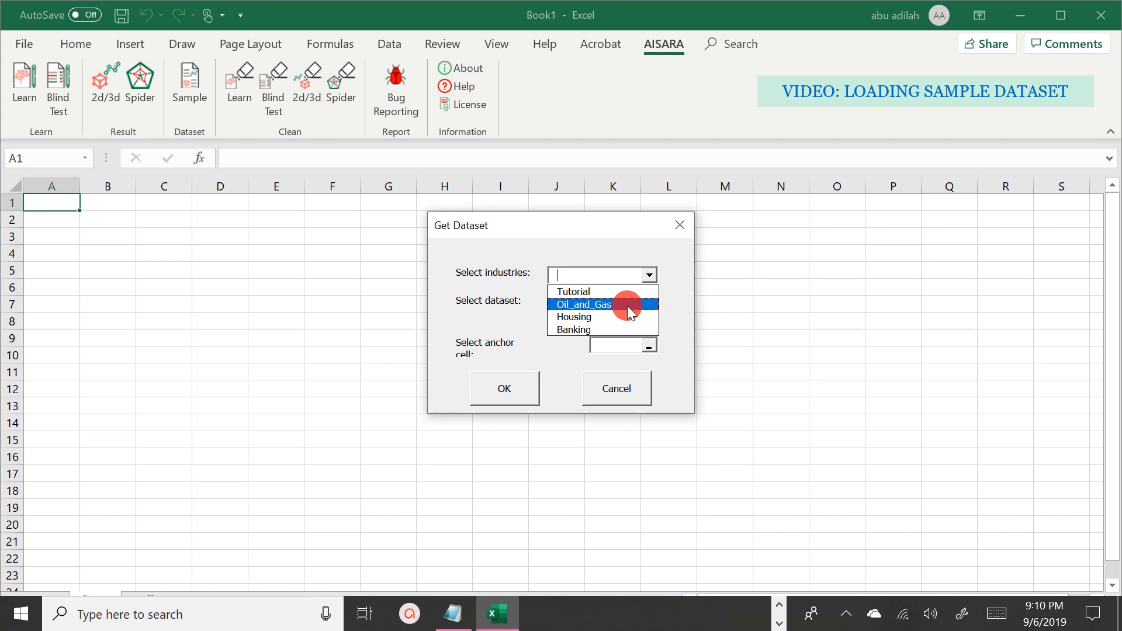
click(627, 305)
click(645, 302)
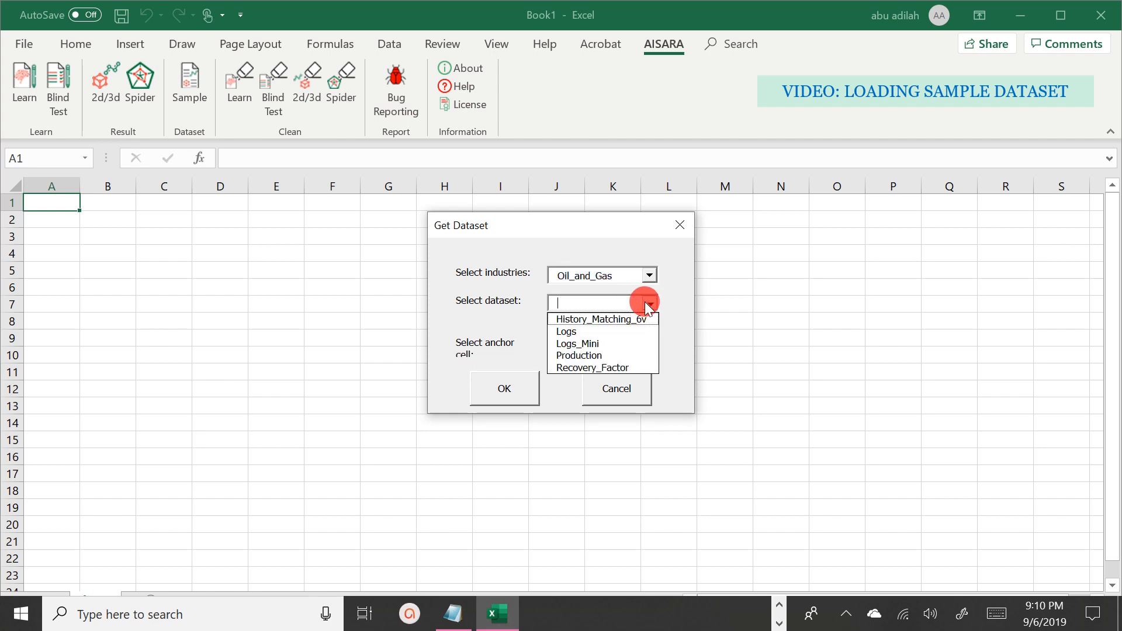
click(617, 321)
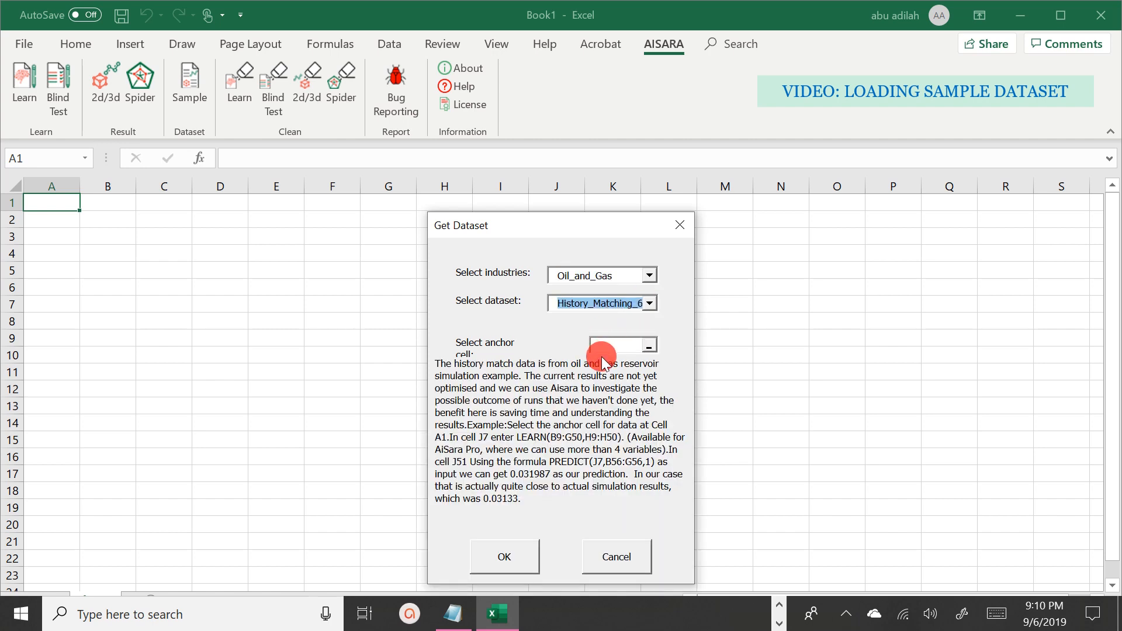
Step: Set the dataset's anchor cell to A1 on Sheet1 and load it into the sheet
click(649, 345)
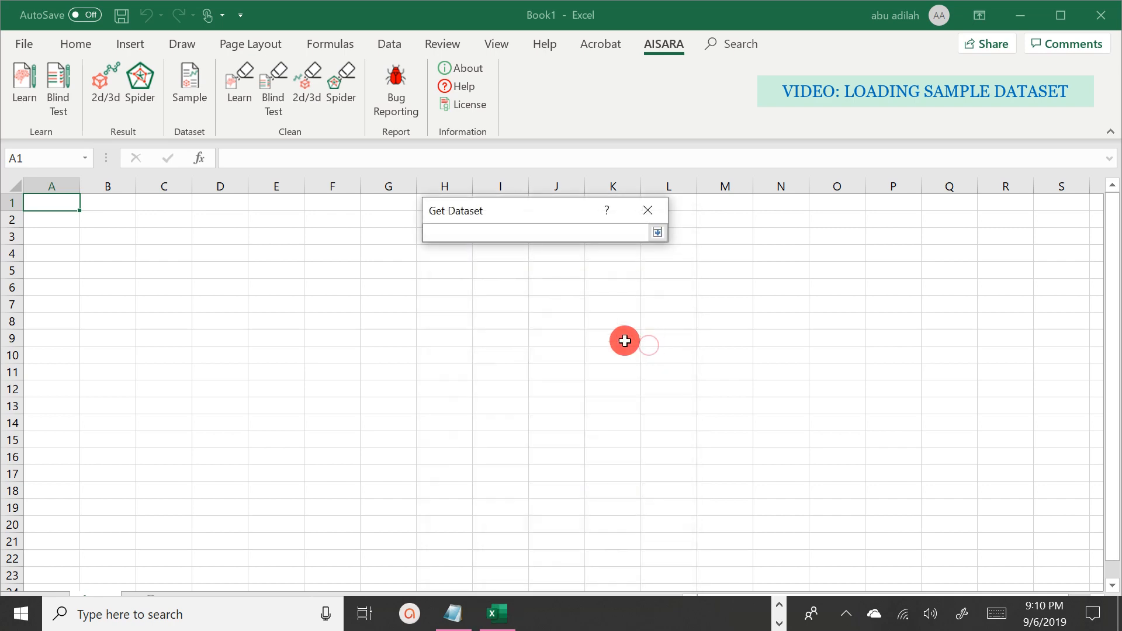
click(57, 201)
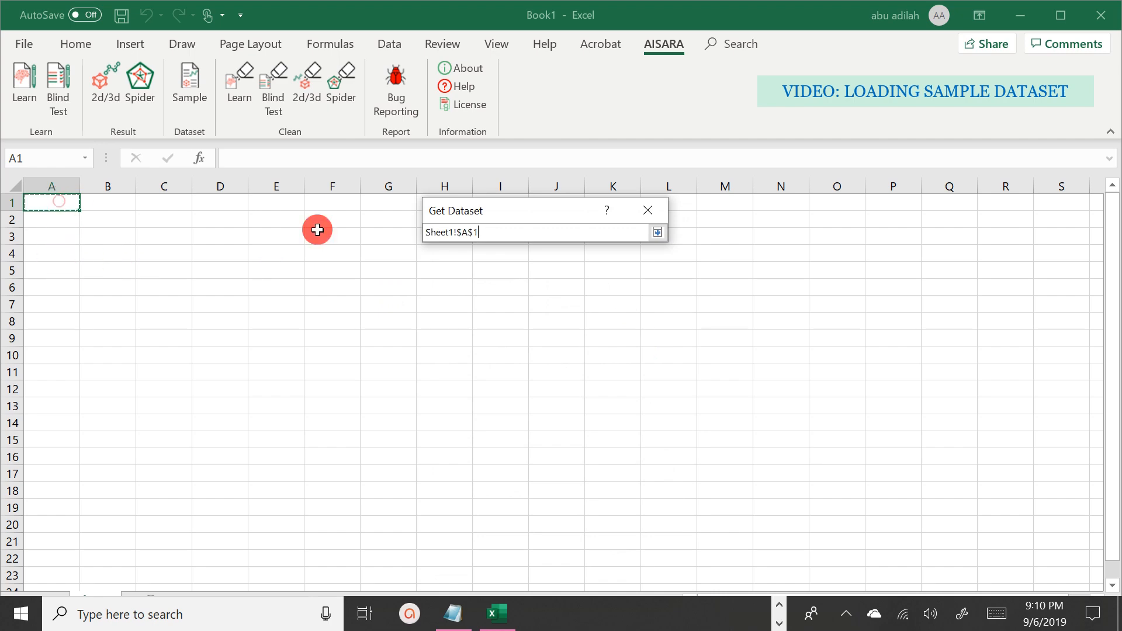
click(656, 233)
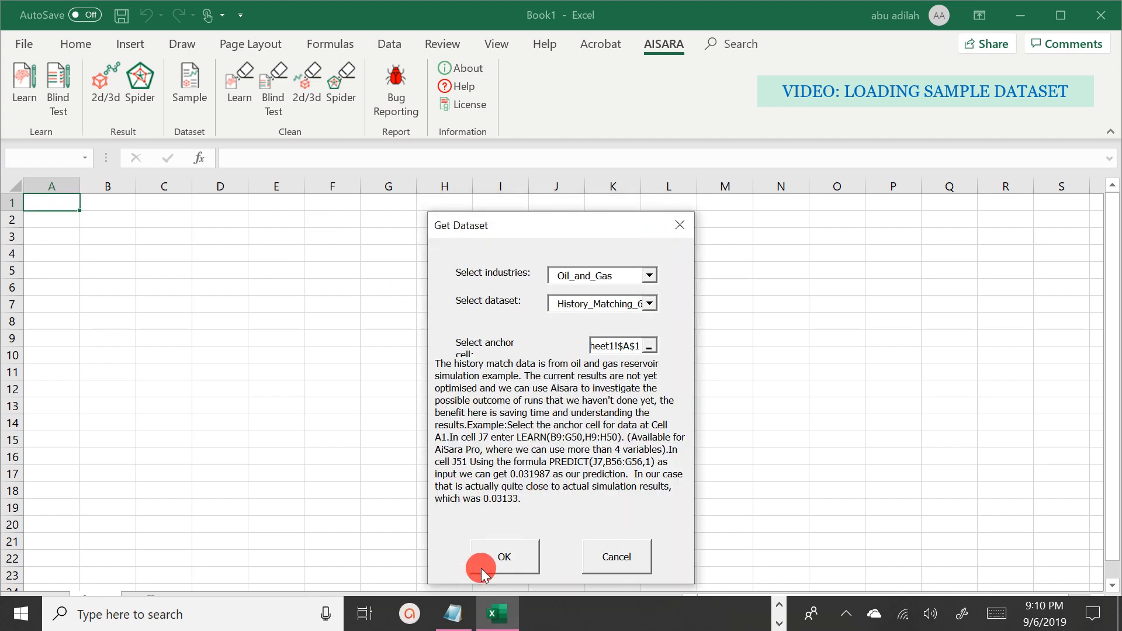
click(497, 558)
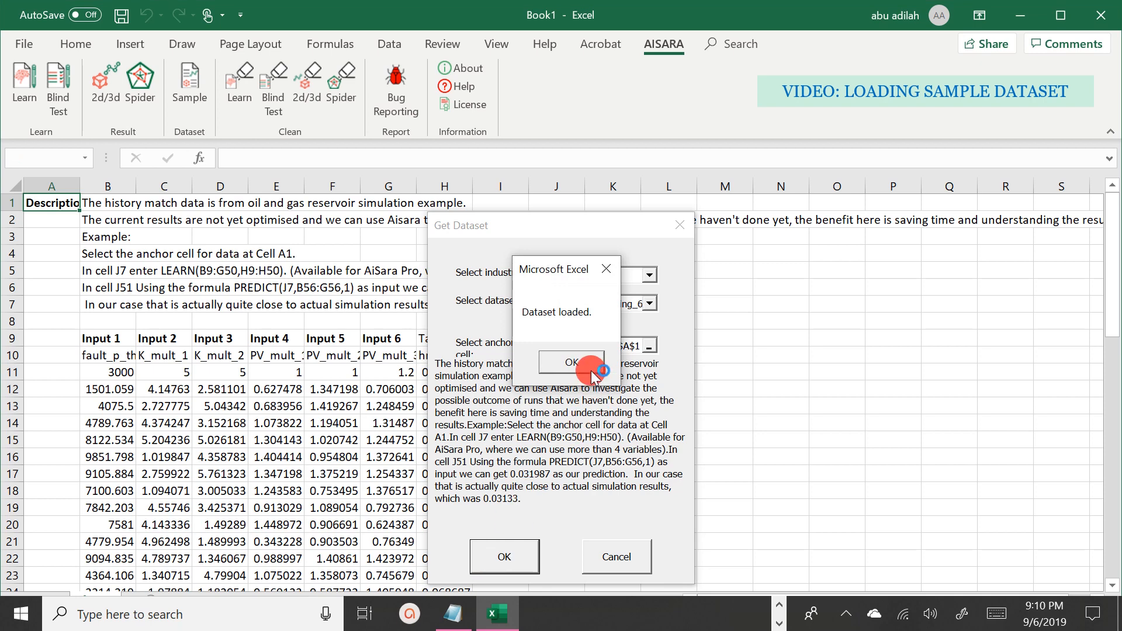
click(594, 372)
click(596, 398)
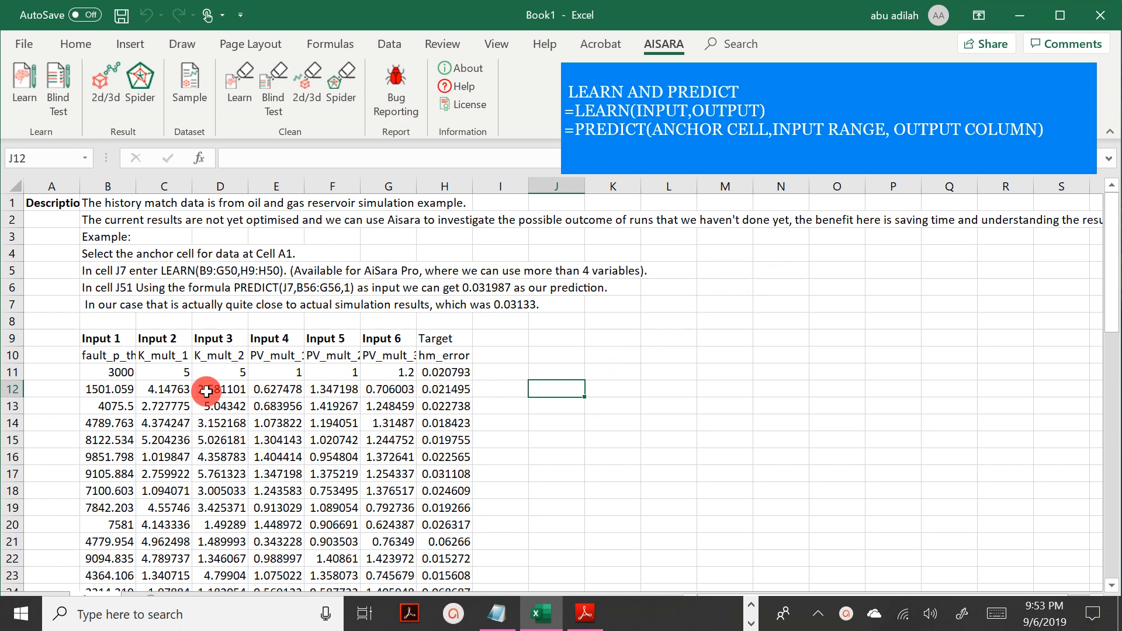
Step: Examine the six input columns, their variable names in row 10 and the hm_error target column
drag(116, 341, 362, 522)
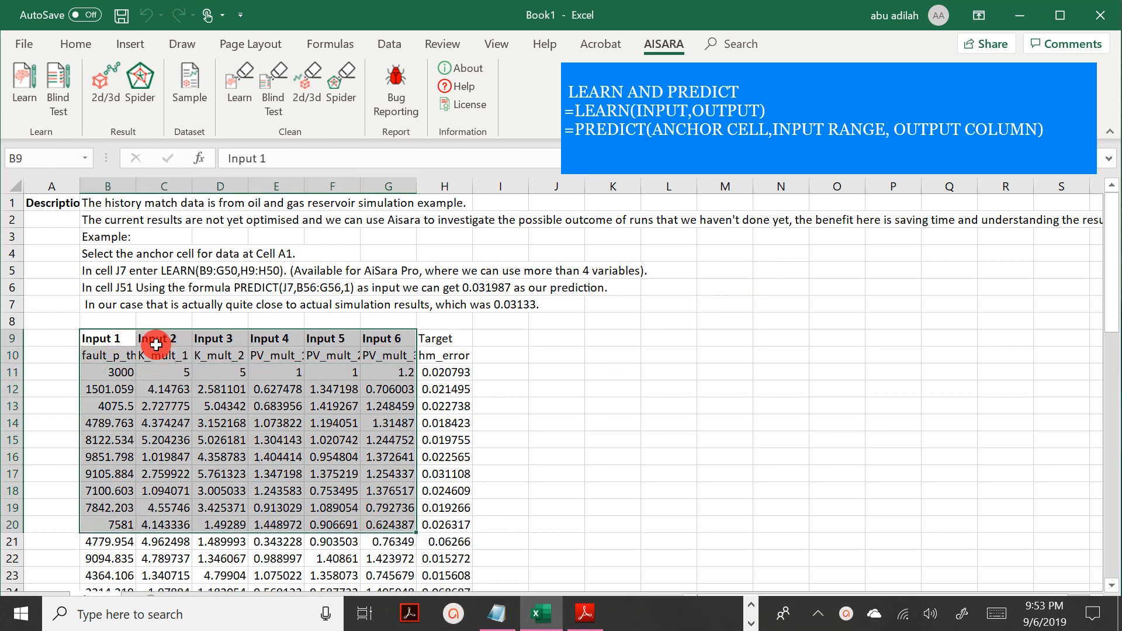
drag(118, 359, 395, 358)
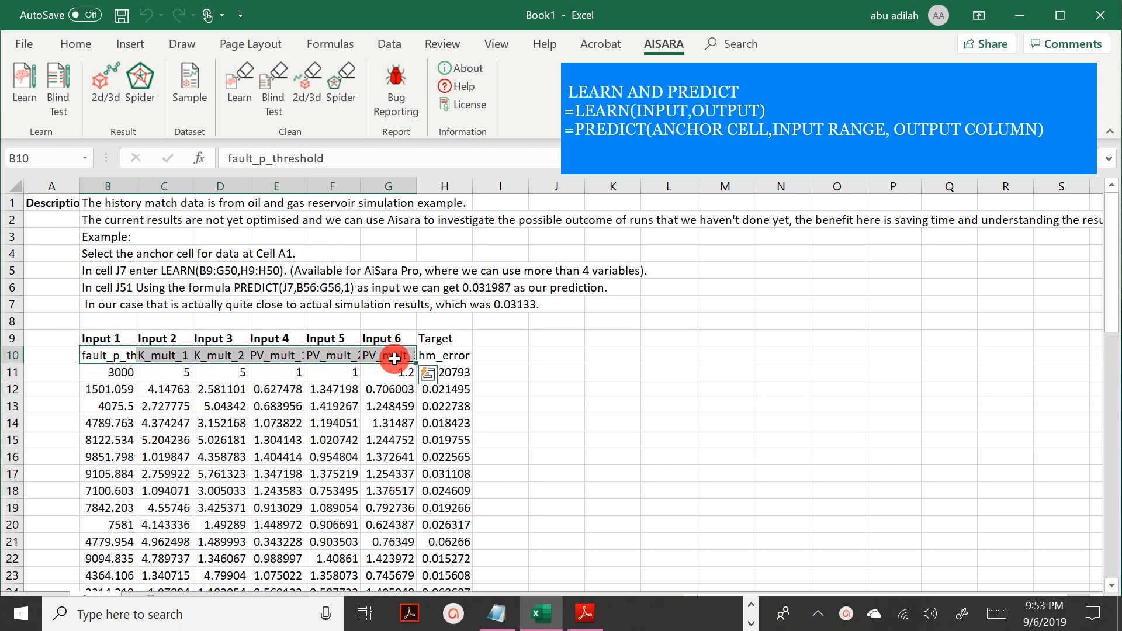
click(426, 356)
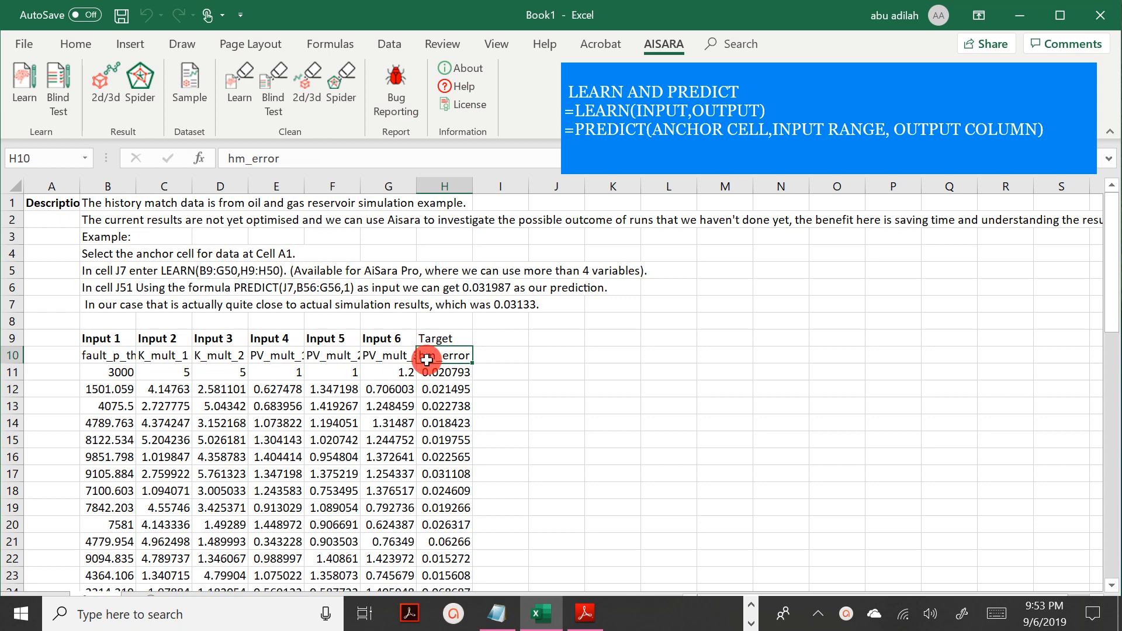
mouse_move(1117, 232)
mouse_down()
mouse_move(1077, 413)
mouse_move(1089, 478)
mouse_move(1116, 235)
mouse_up()
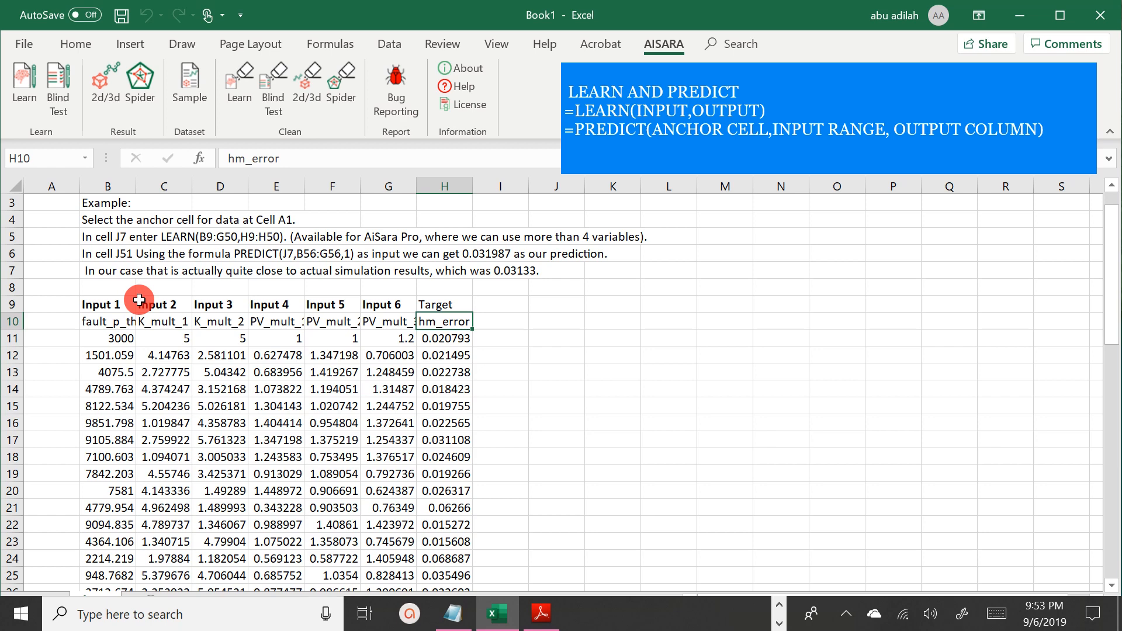
click(35, 110)
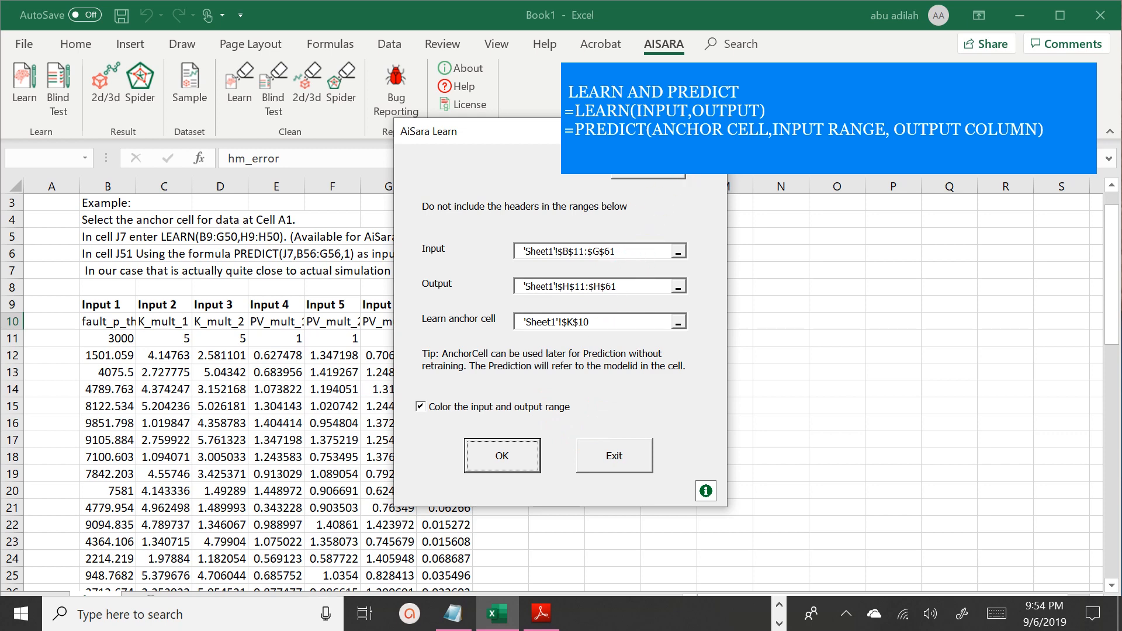
key(Return)
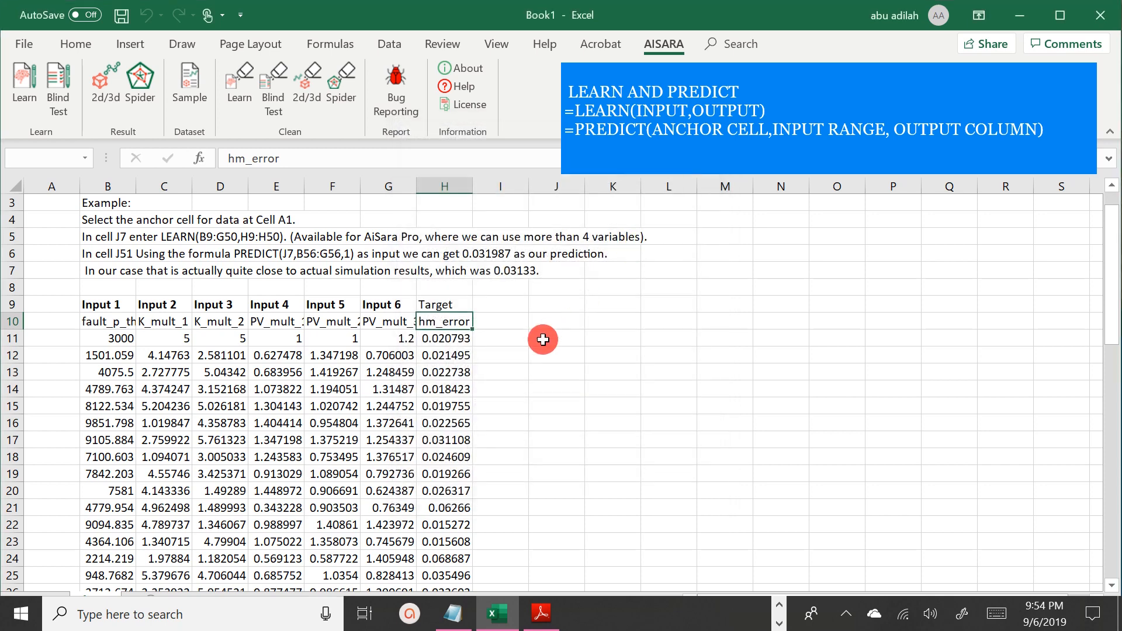
click(555, 318)
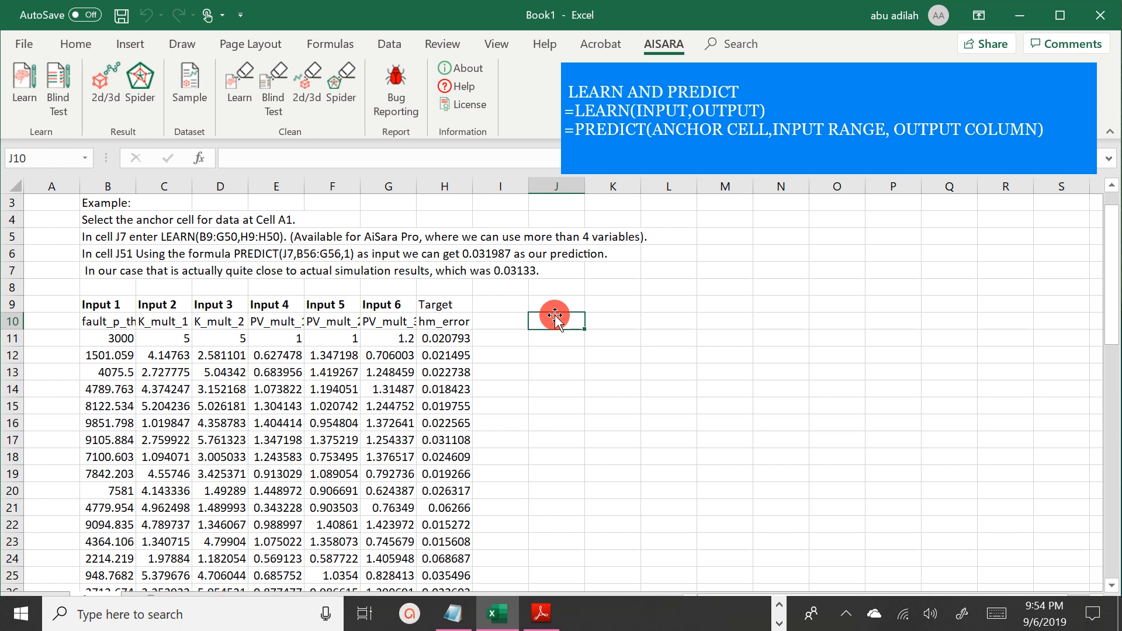
text(=LEARN)
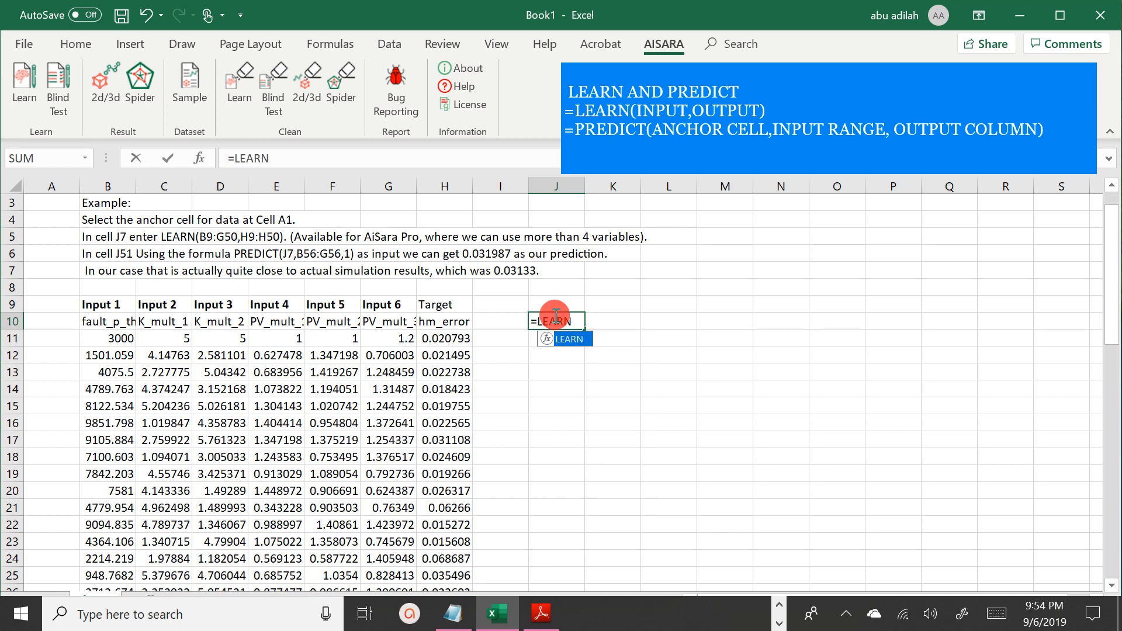
text(()
key(Escape)
click(591, 316)
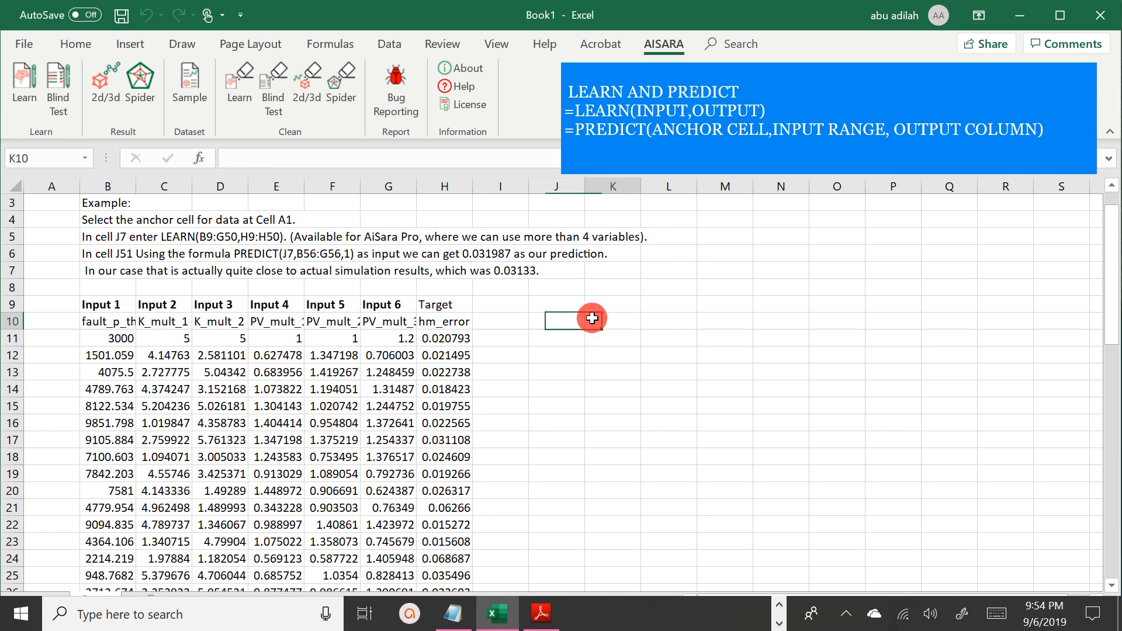
Step: Enter the formula =LEARN(B11:G61,H11:H61) in cell K10 to train the model on the dataset
text(=LEARN()
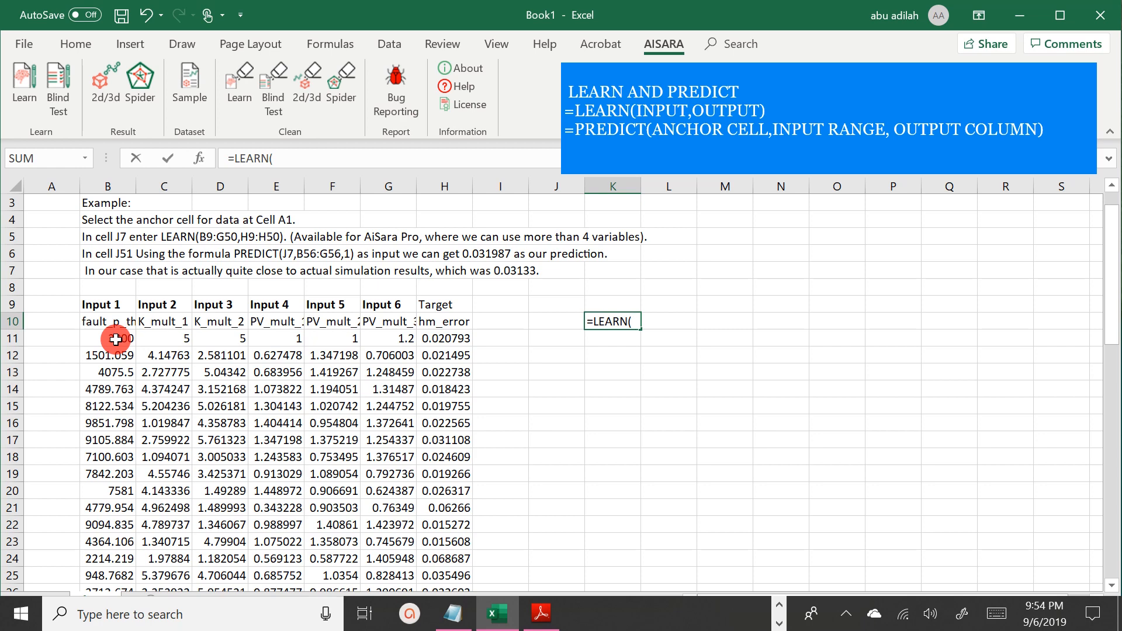
drag(115, 339, 376, 522)
drag(1110, 458, 1111, 234)
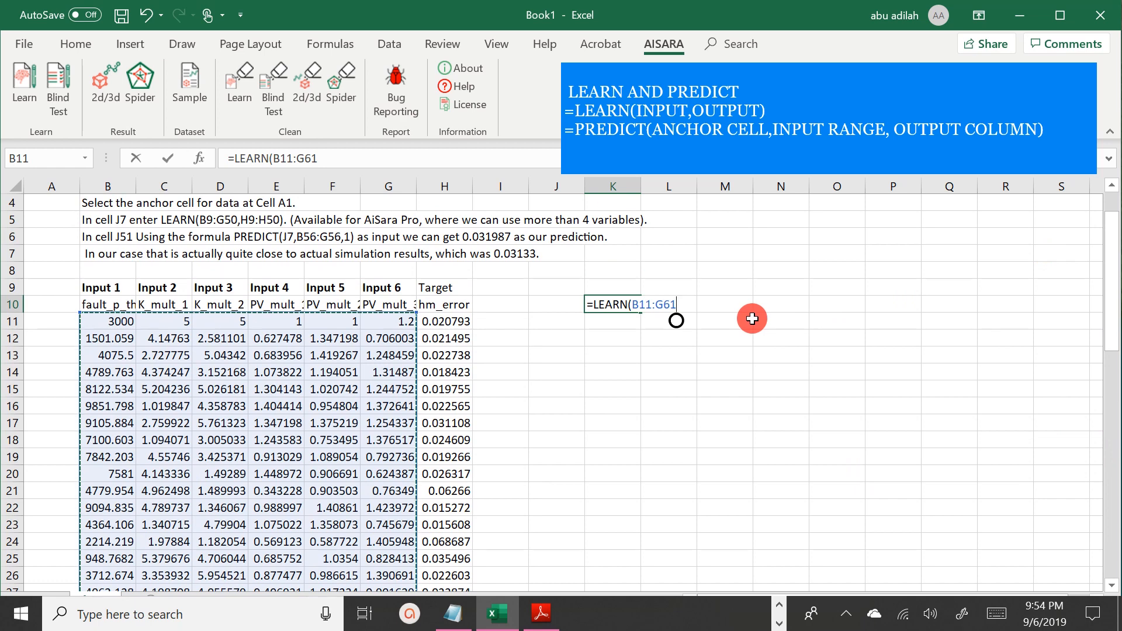
text(,)
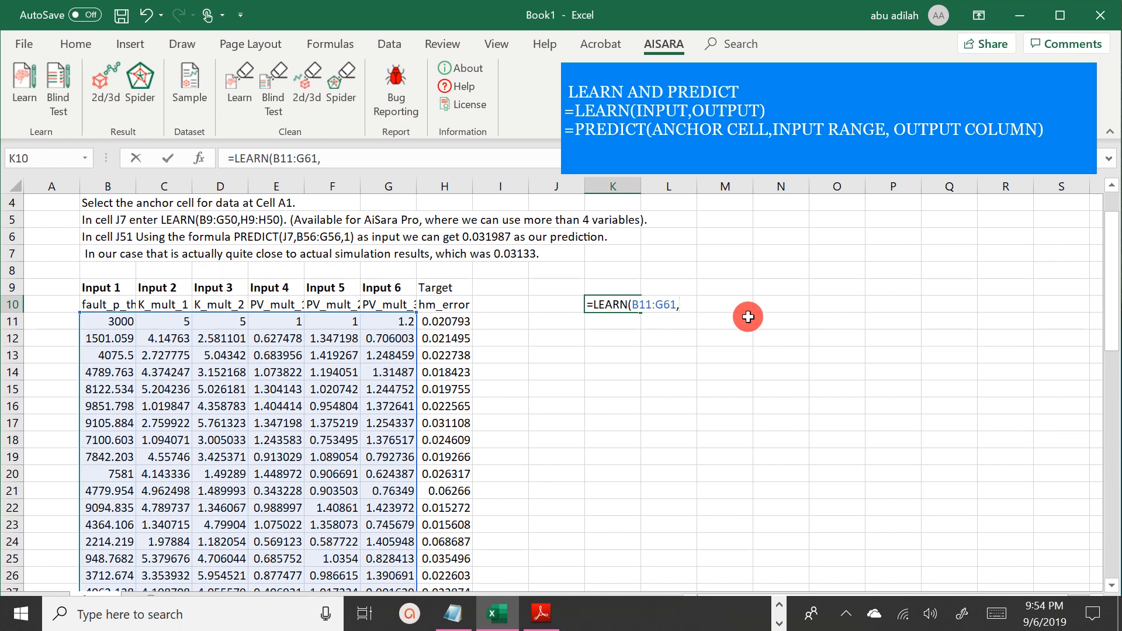
drag(449, 327, 456, 557)
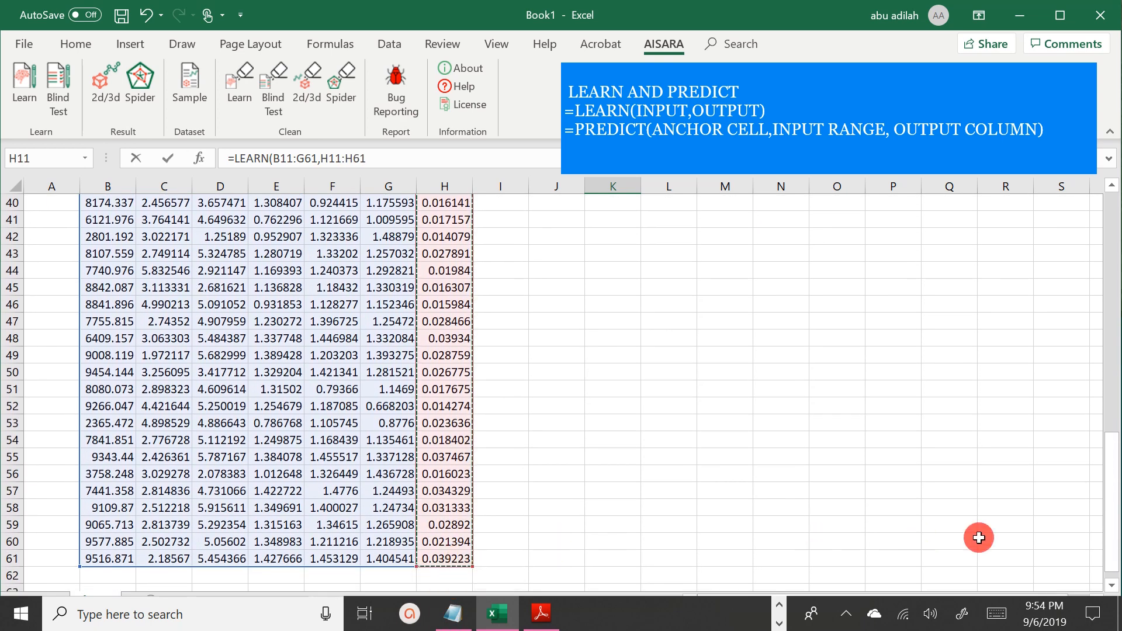
drag(1105, 518, 1094, 269)
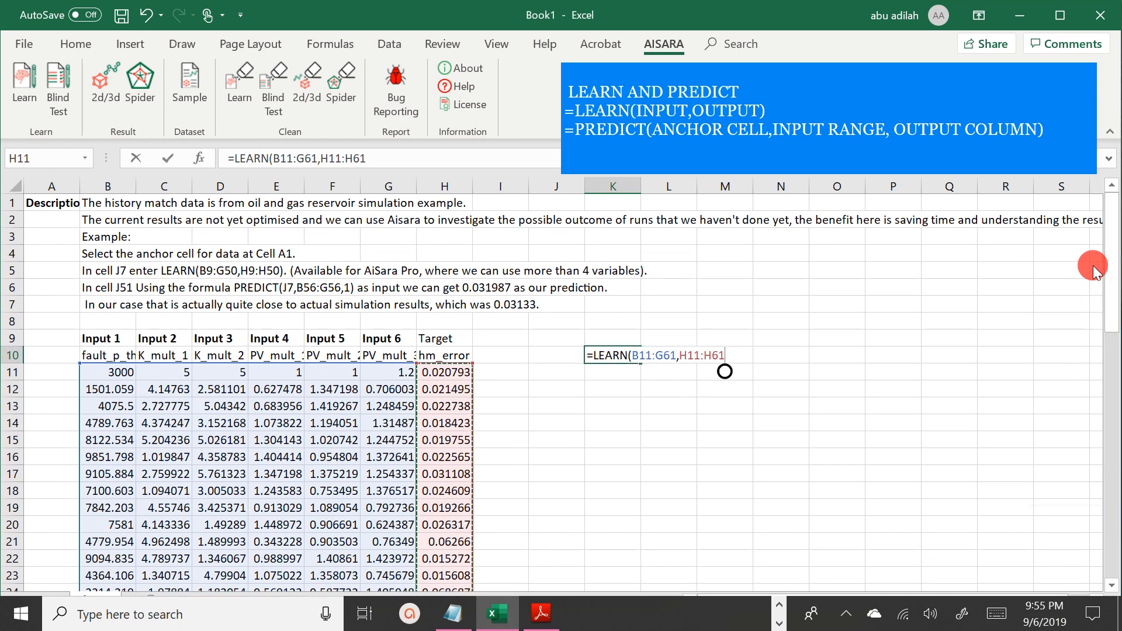
text())
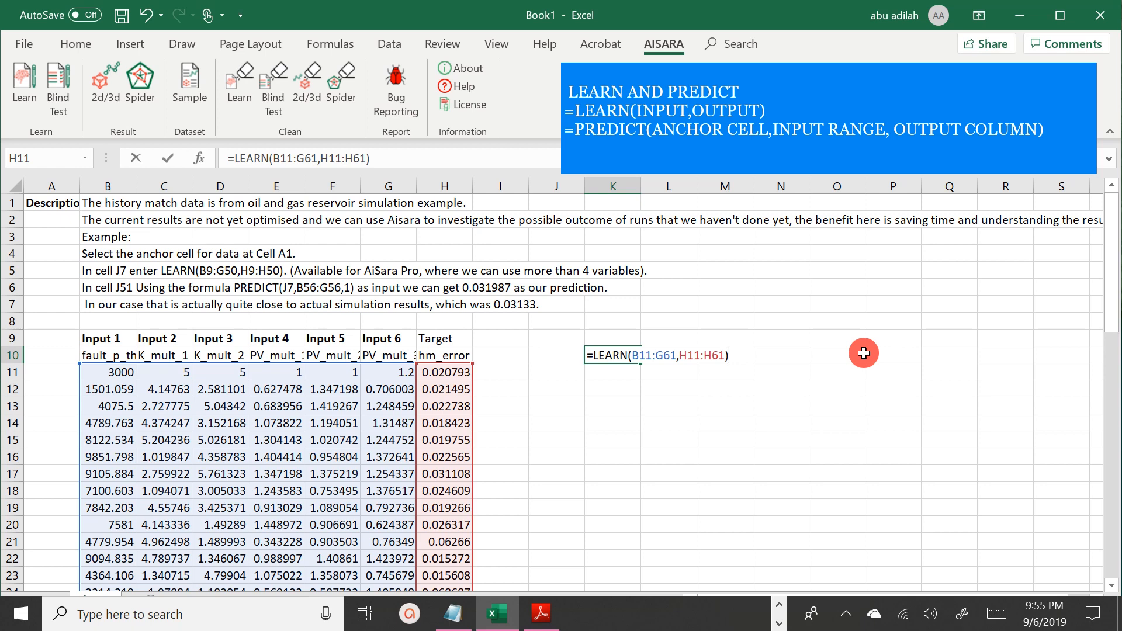
key(Return)
key(Up)
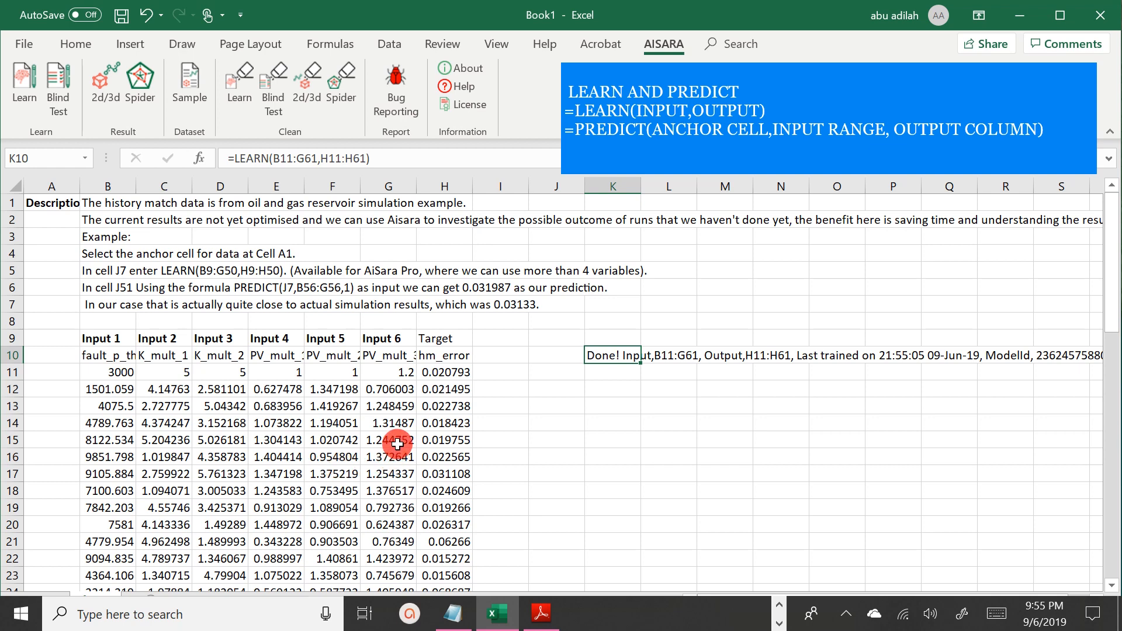
Step: Check the input range, output range and anchor cell in the AiSara Learn dialog, exit it, and inspect the formula in K10
click(23, 84)
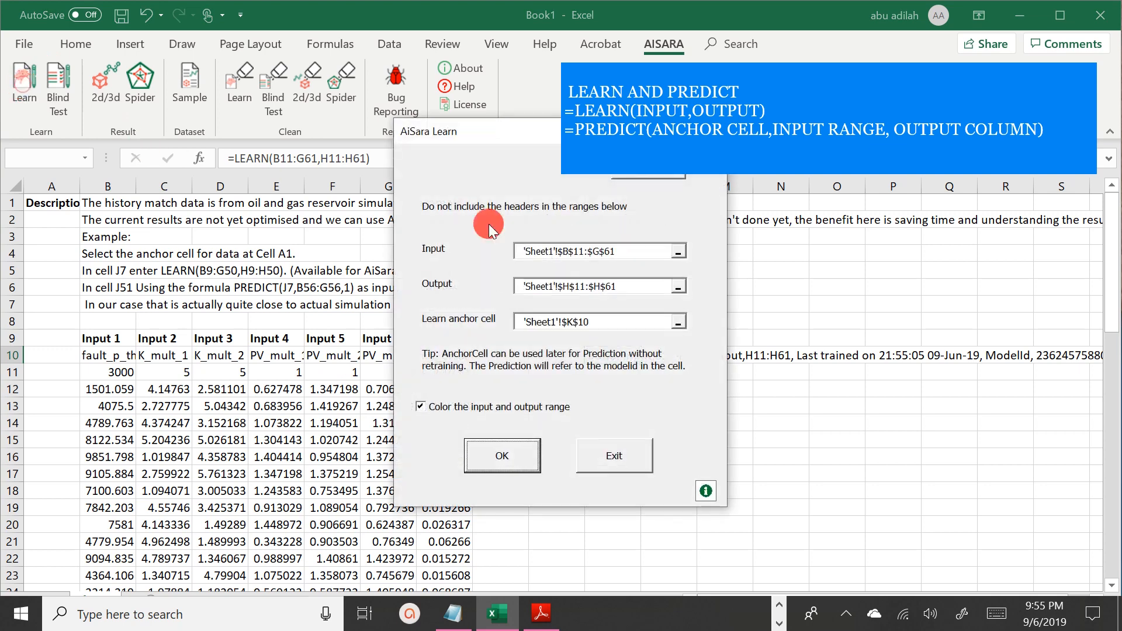
click(574, 286)
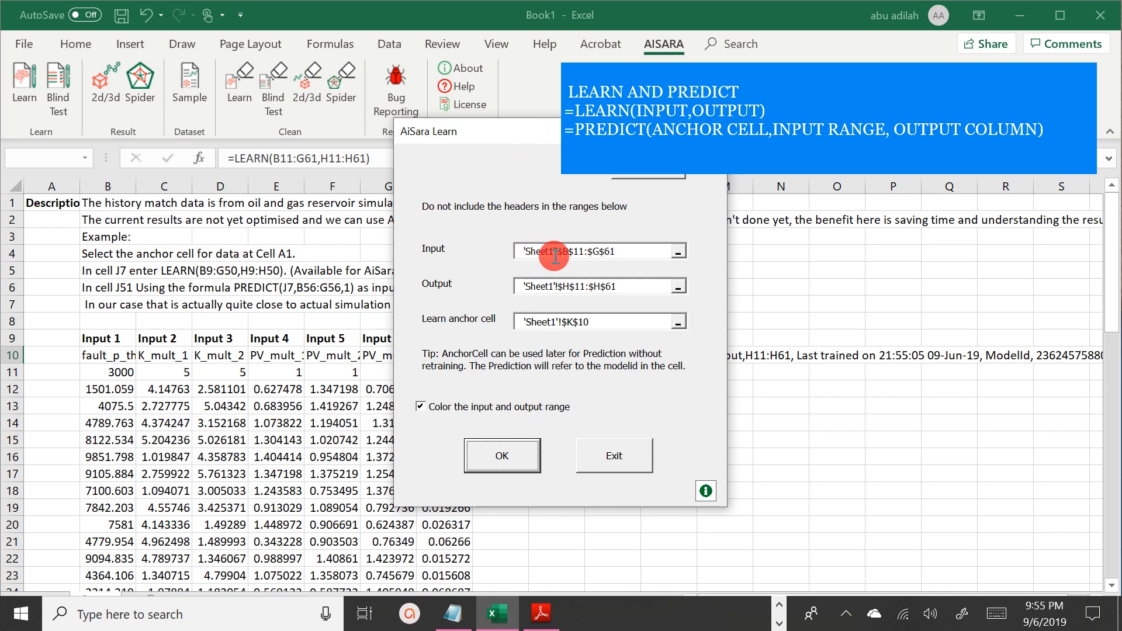
click(677, 253)
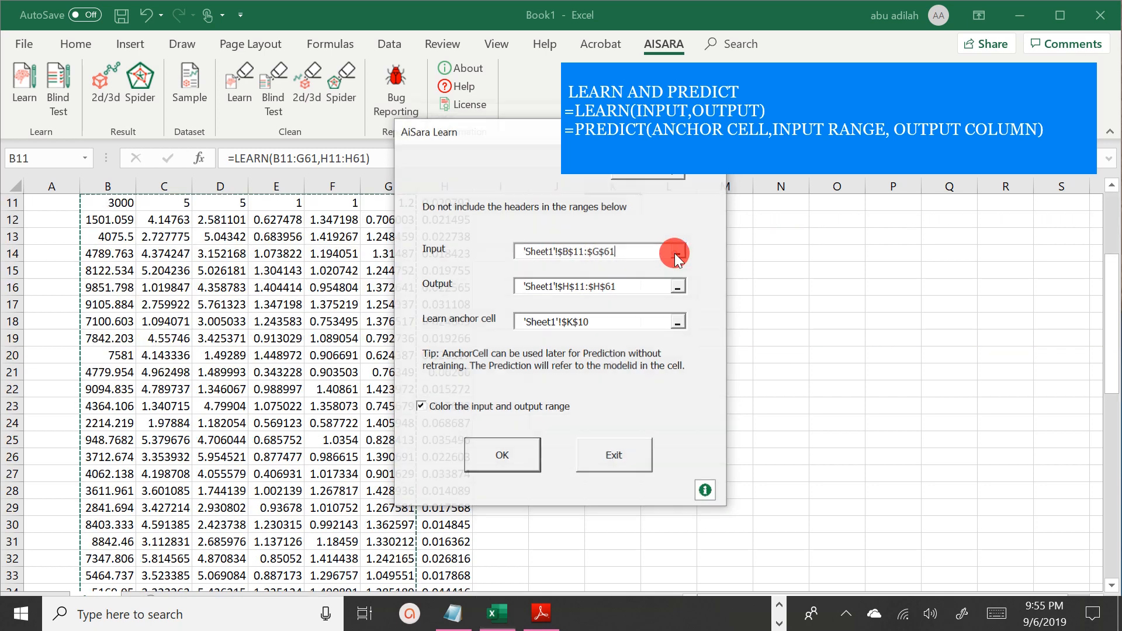
click(711, 139)
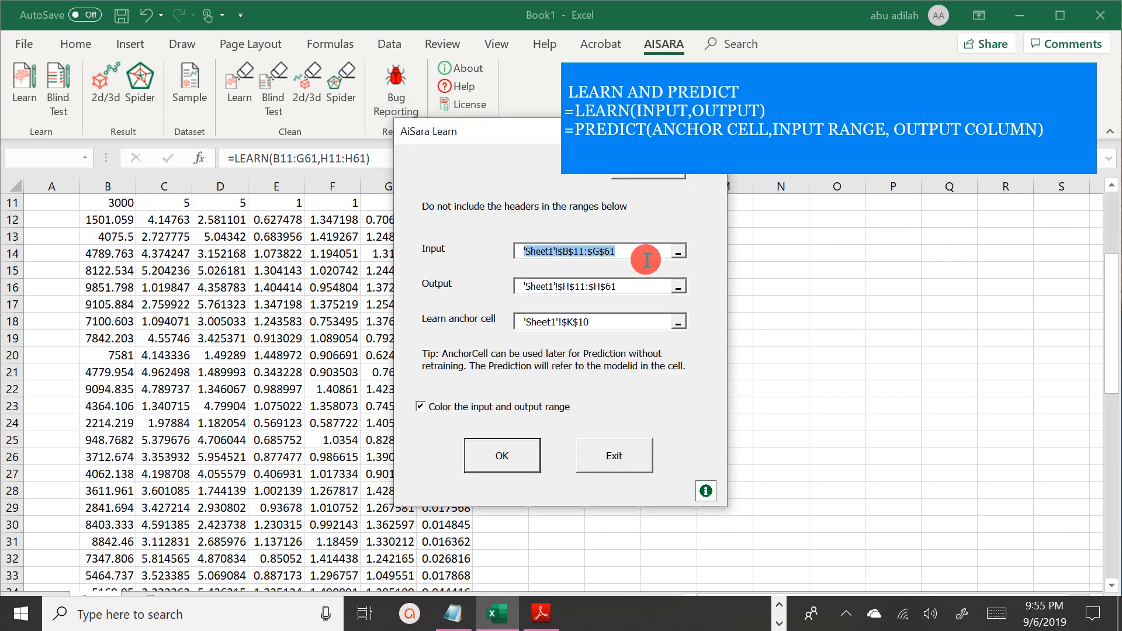
click(677, 287)
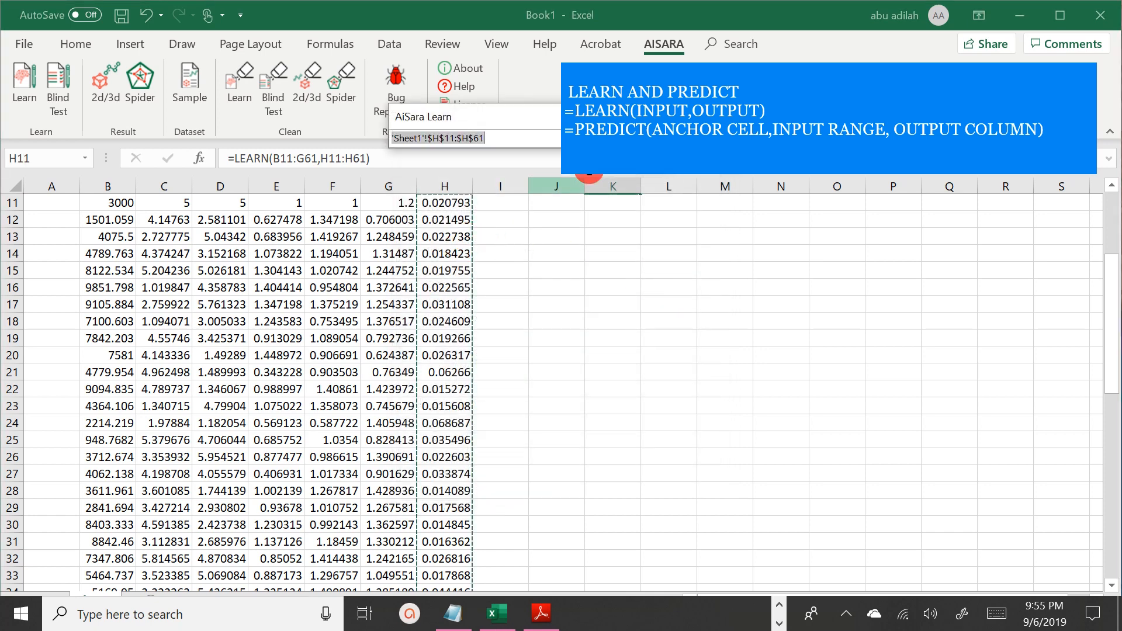
click(711, 139)
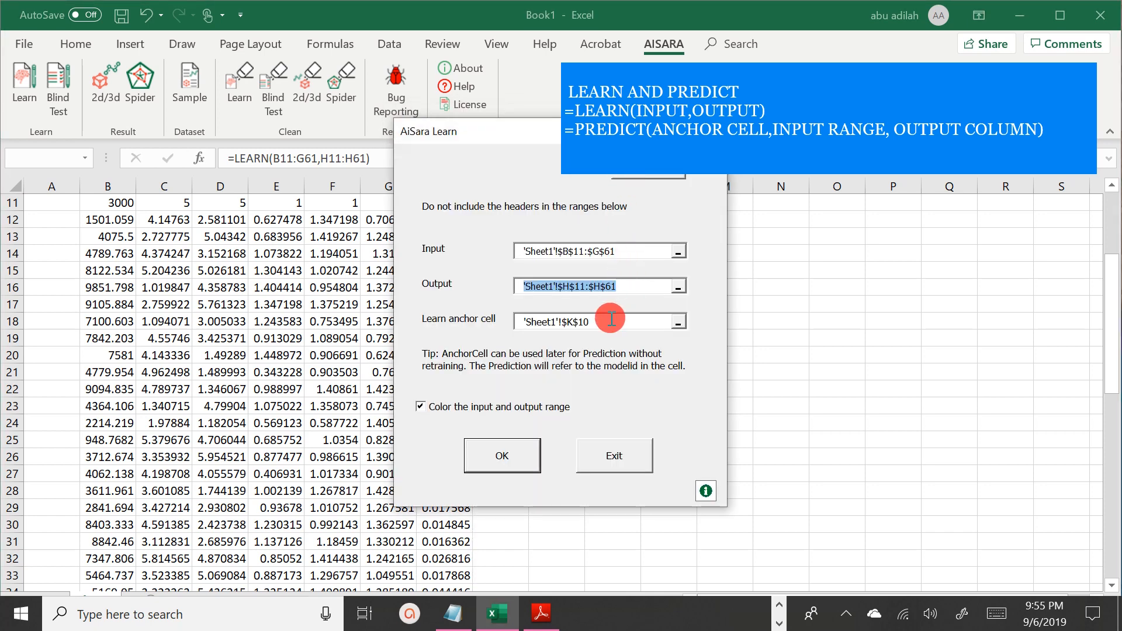
drag(1116, 306, 1115, 222)
drag(628, 133, 410, 160)
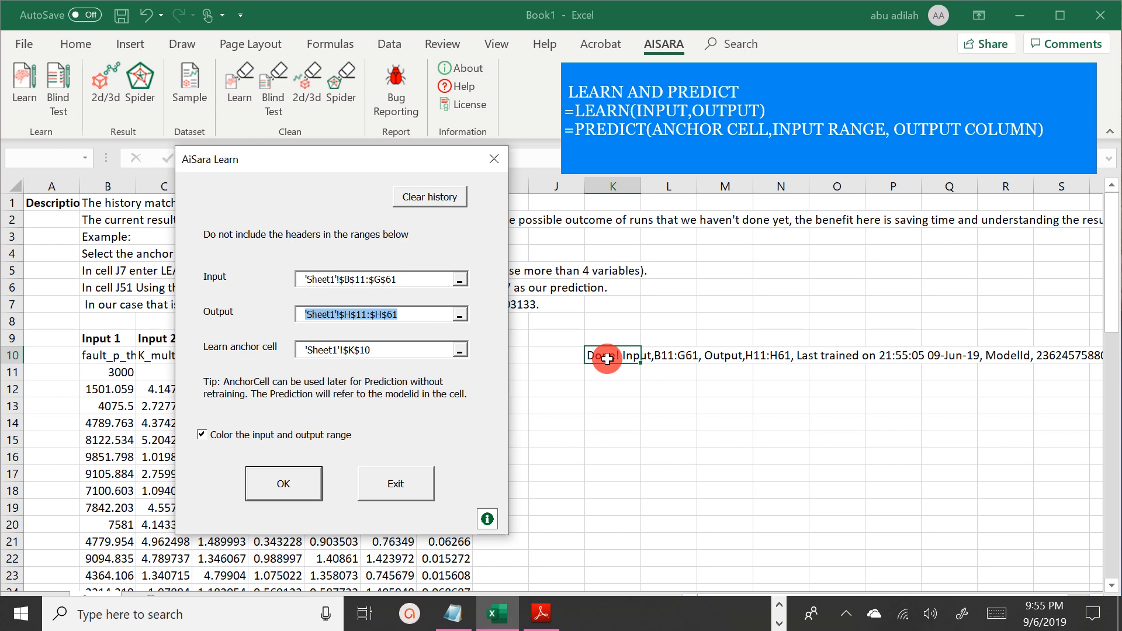
click(423, 479)
click(626, 394)
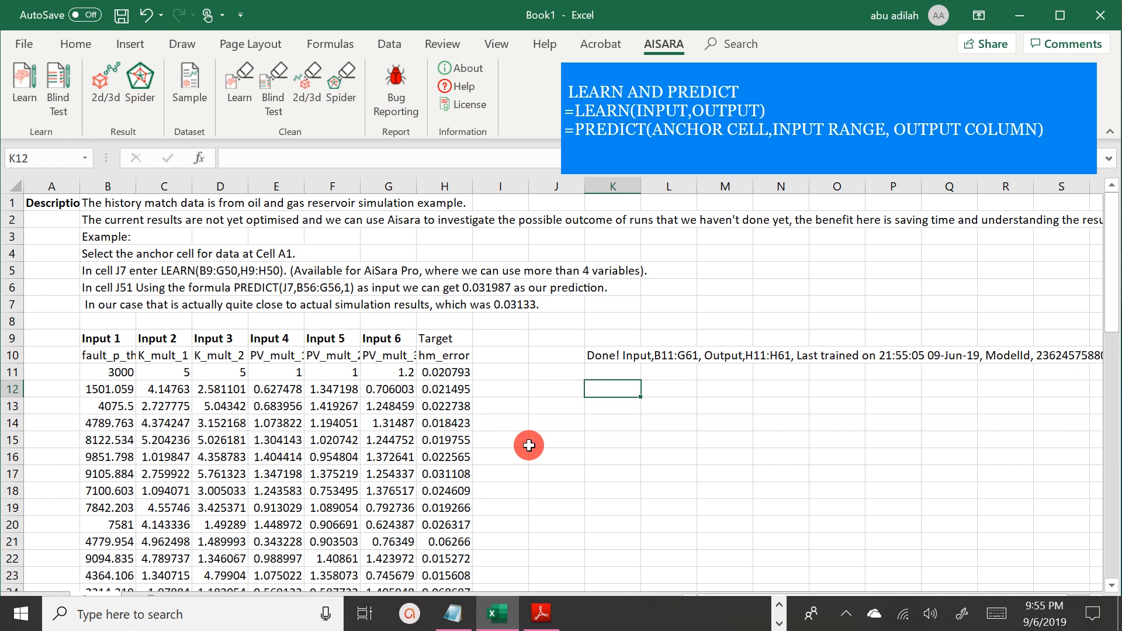
click(595, 356)
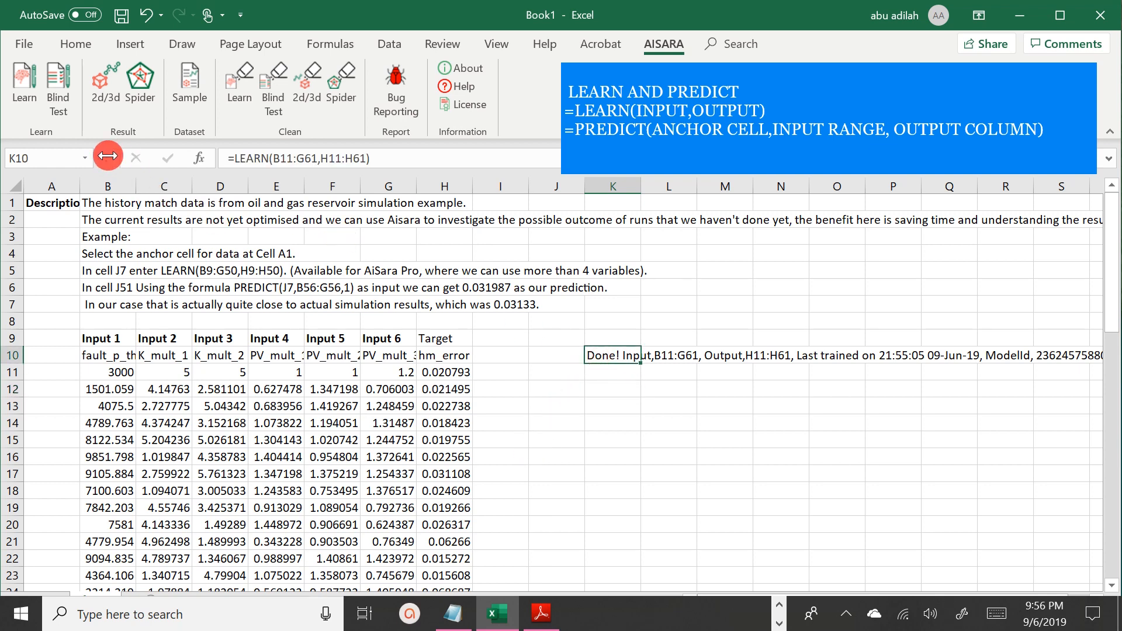
Step: Retrain the model in AiSara Learn with input B11:G61, output H11:H61 and anchor cell K10, colouring the input and output ranges
click(21, 80)
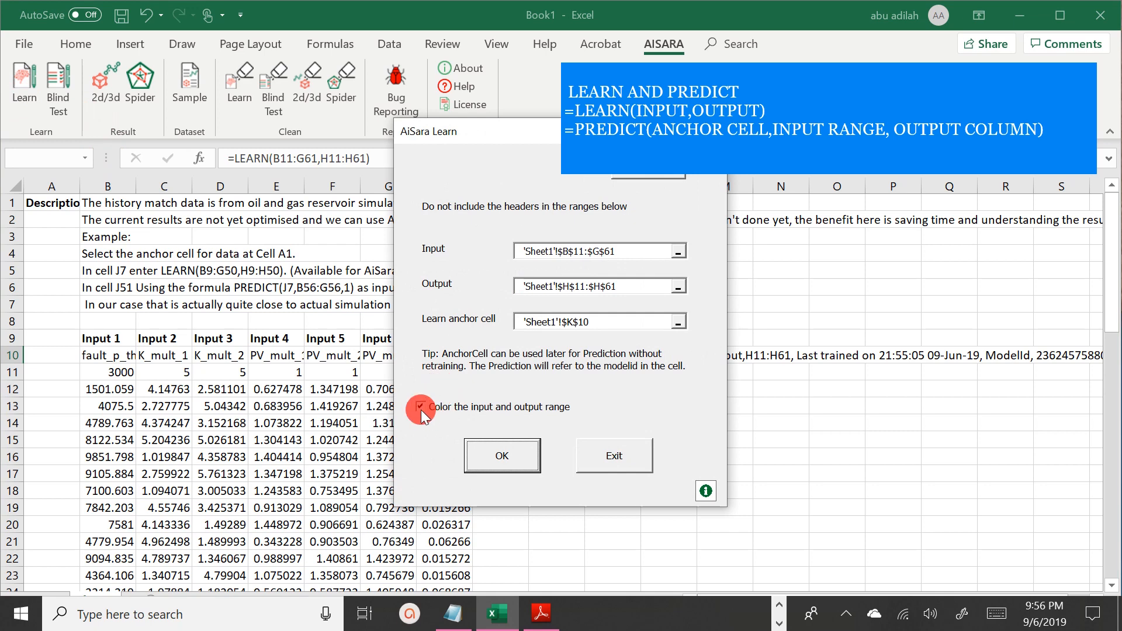
click(488, 458)
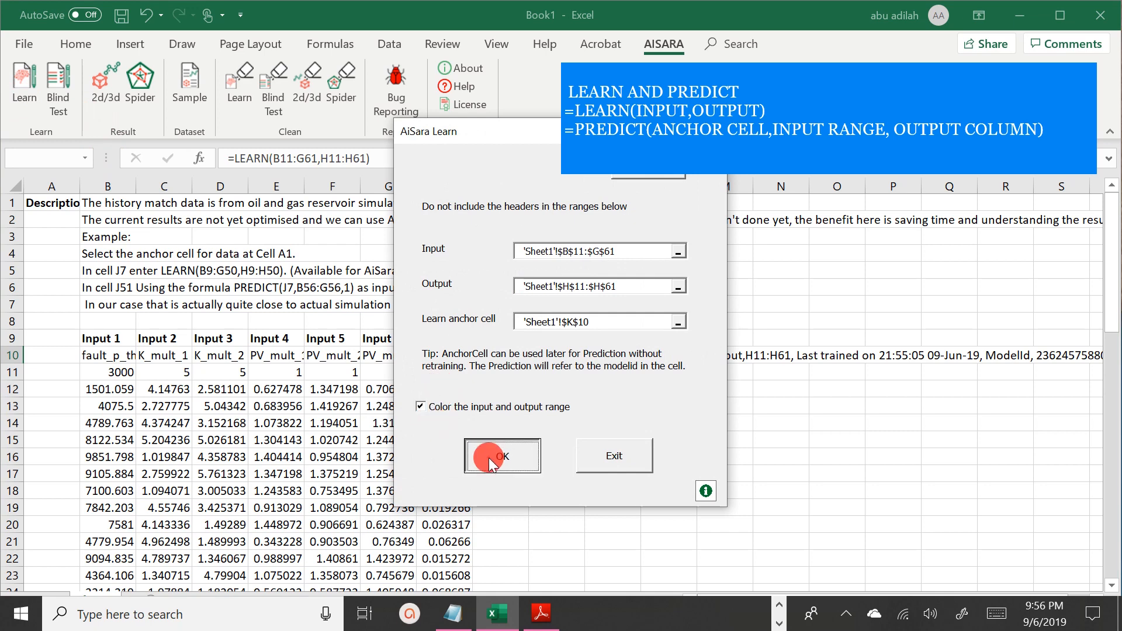
click(500, 453)
Step: Enter the formula =PREDICT(K10,B13:G13,1) in cell K13 to predict the target for row 13
click(615, 411)
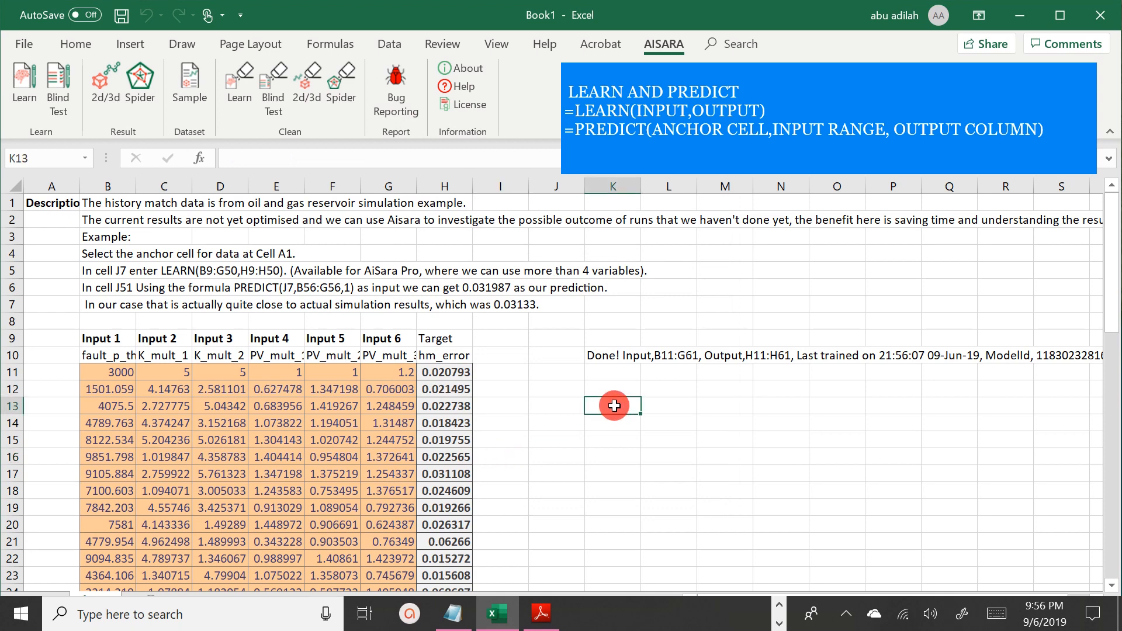
text(=P)
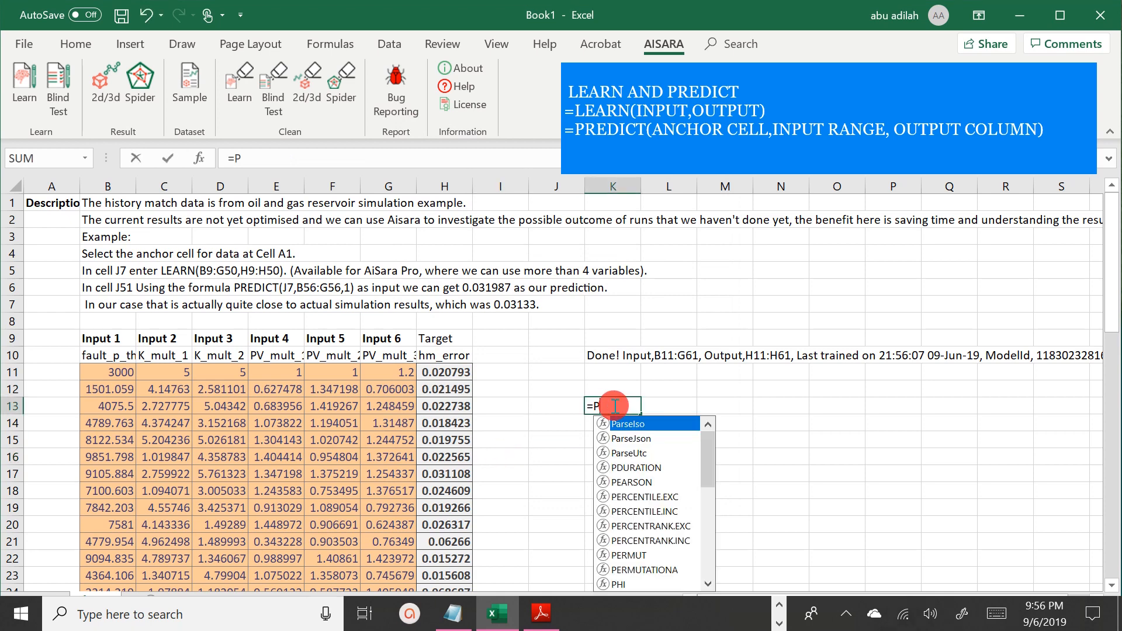
text(REDICT)
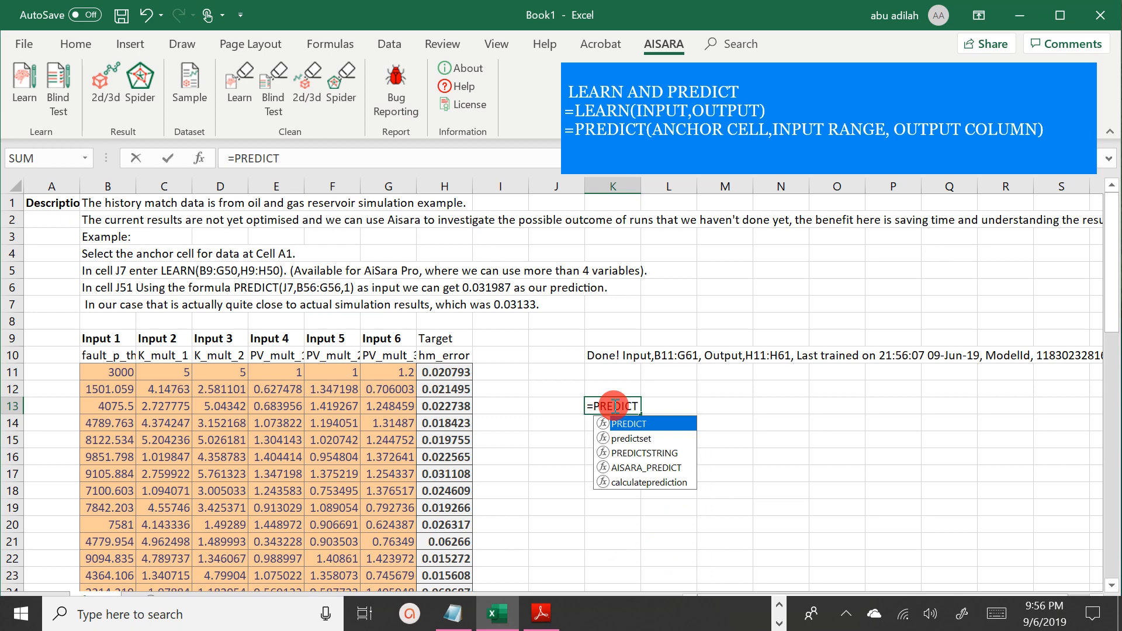
text(()
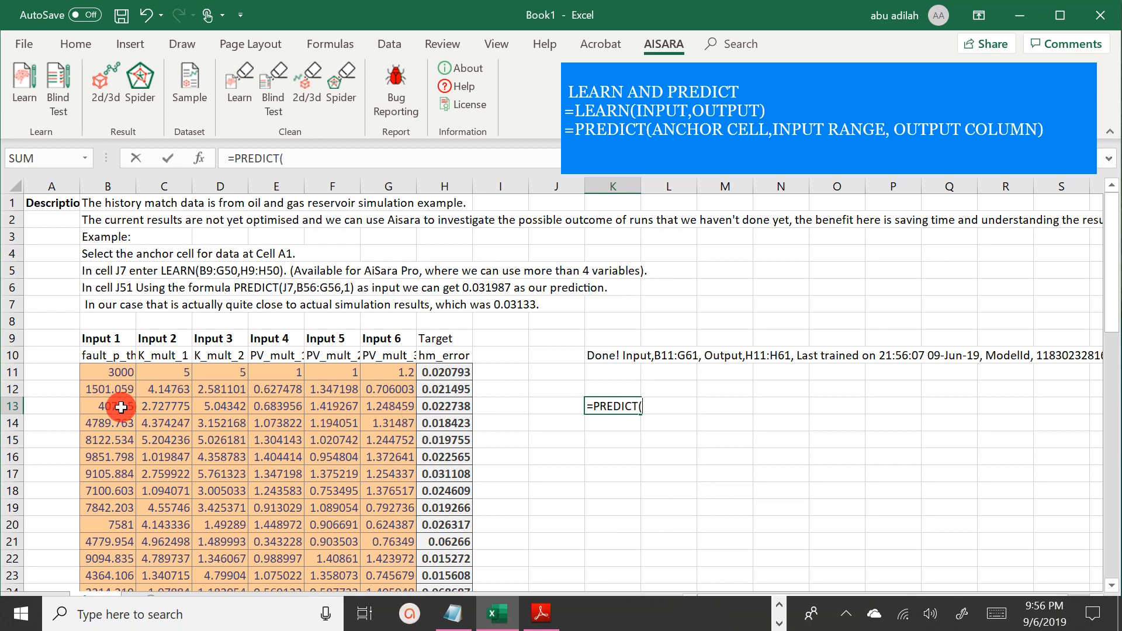
drag(121, 407, 383, 411)
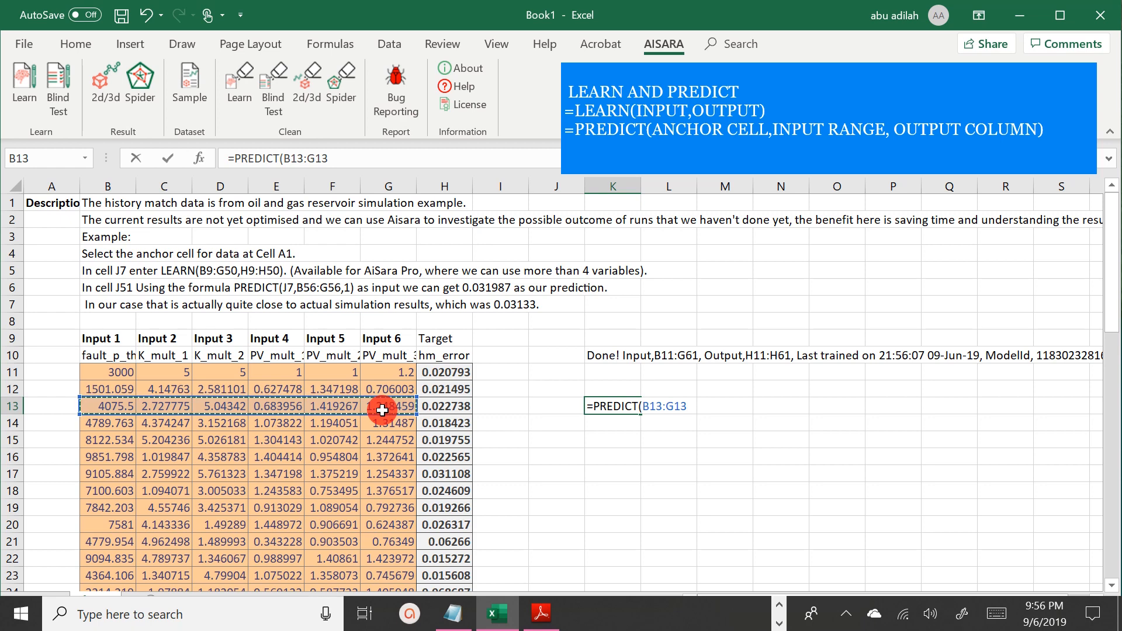
text(,)
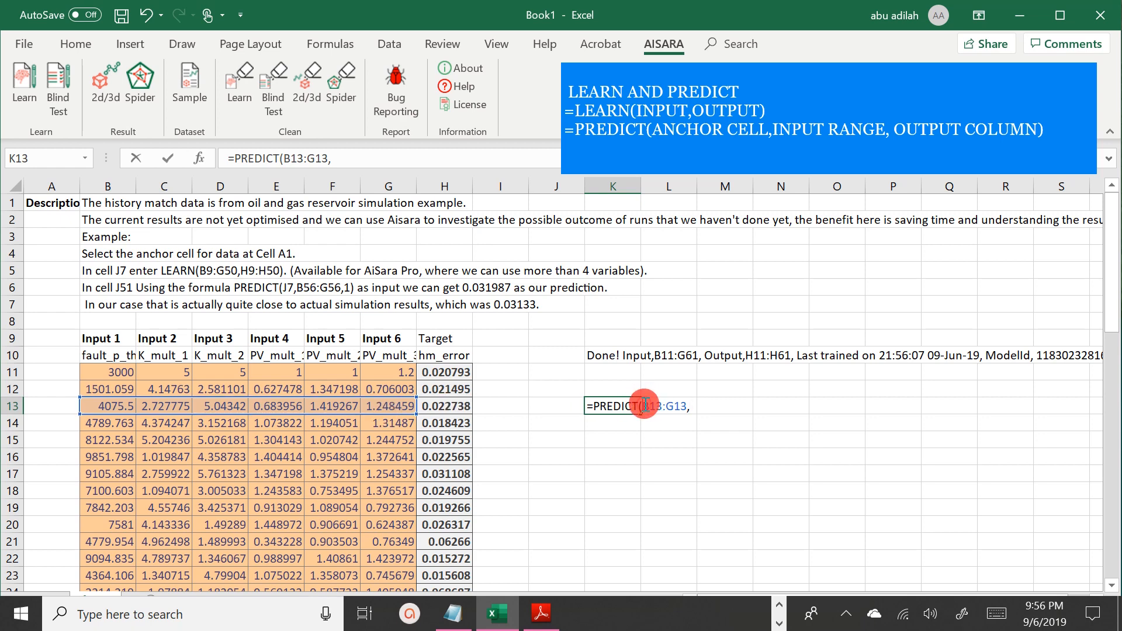
click(608, 358)
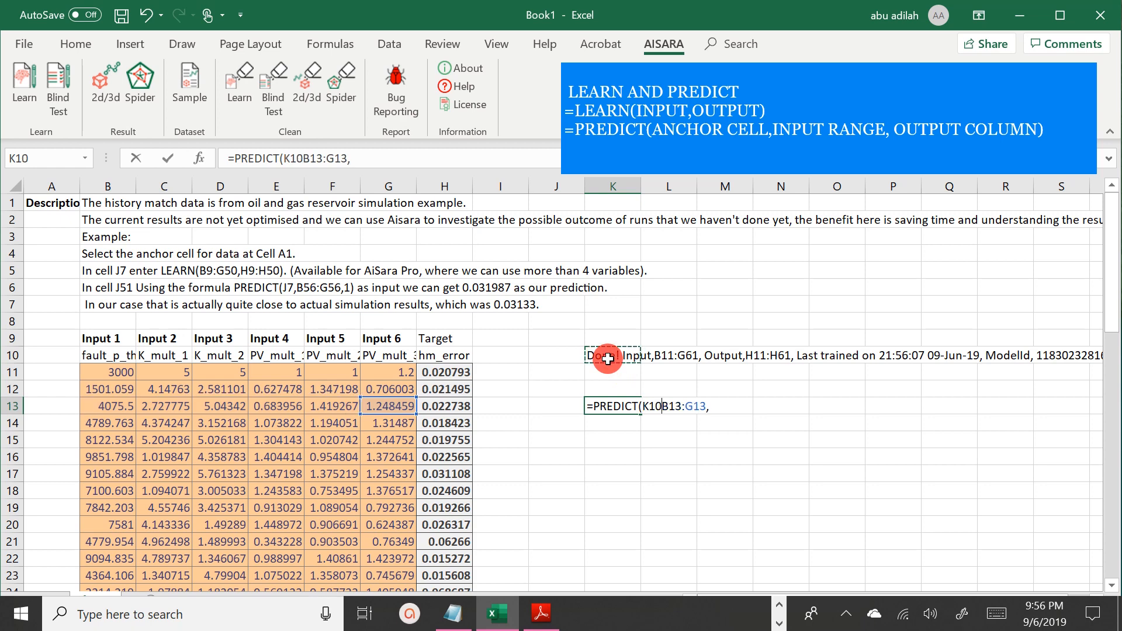
text(,)
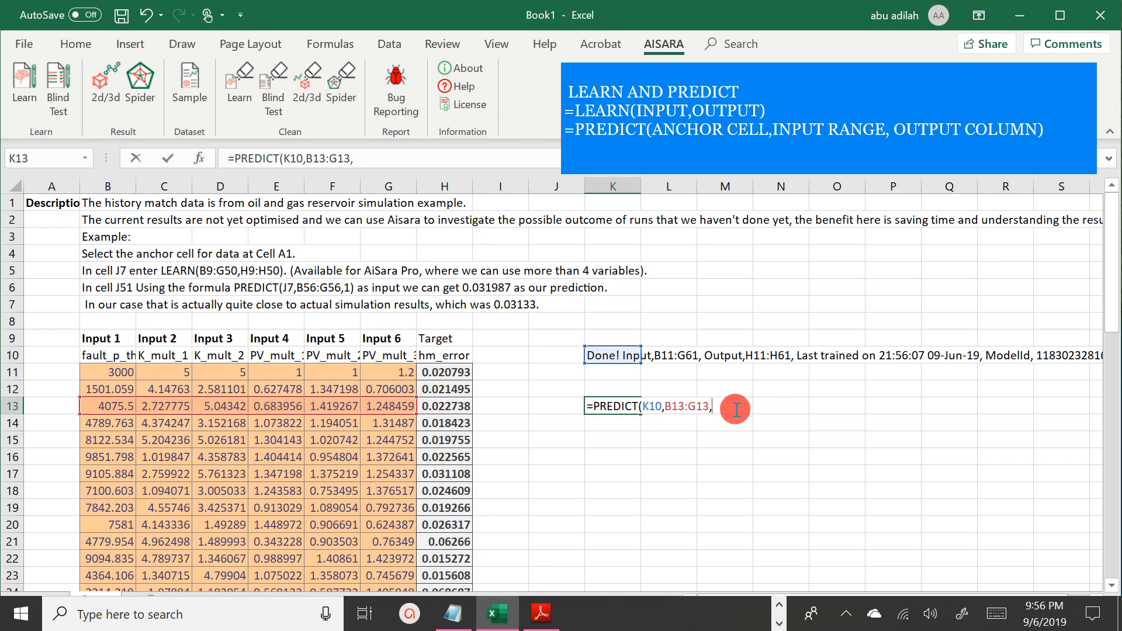
text(1)
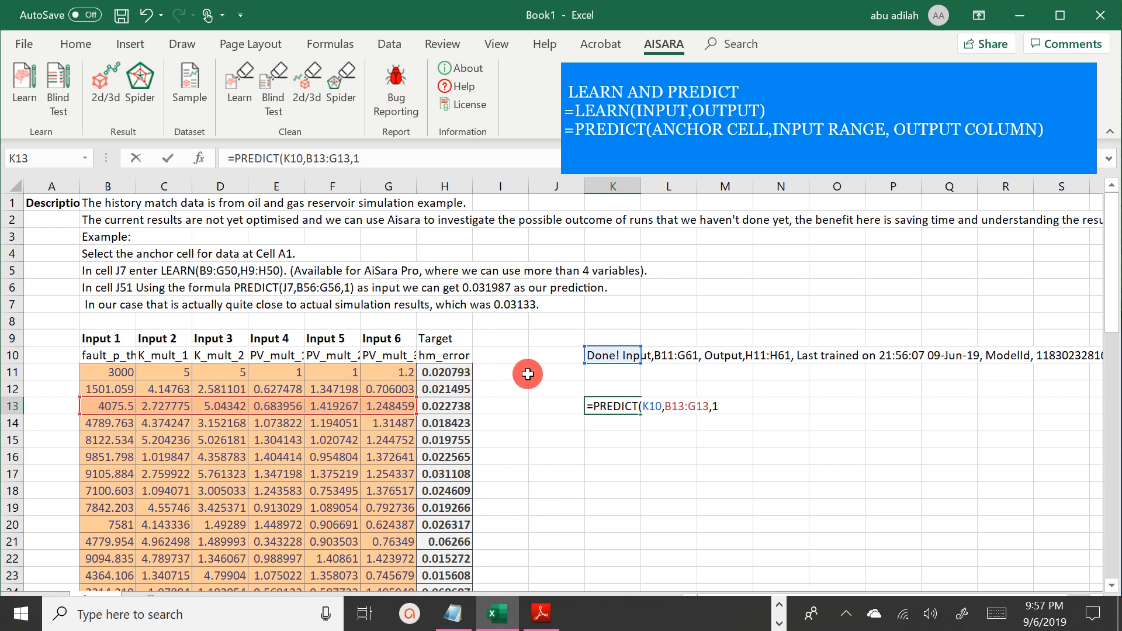
text())
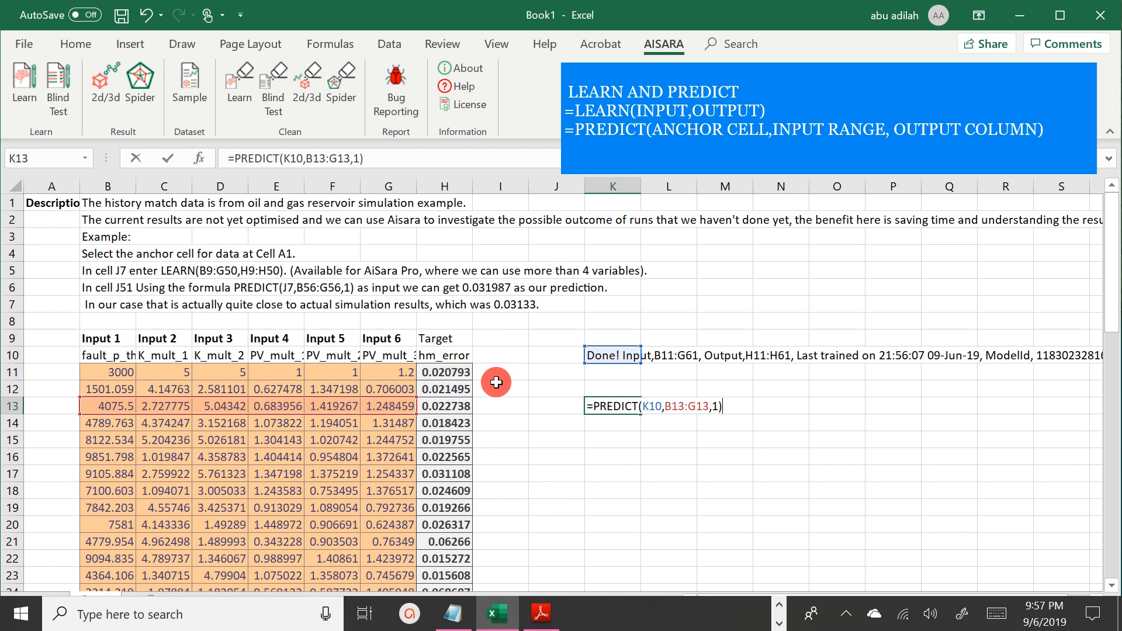
key(Return)
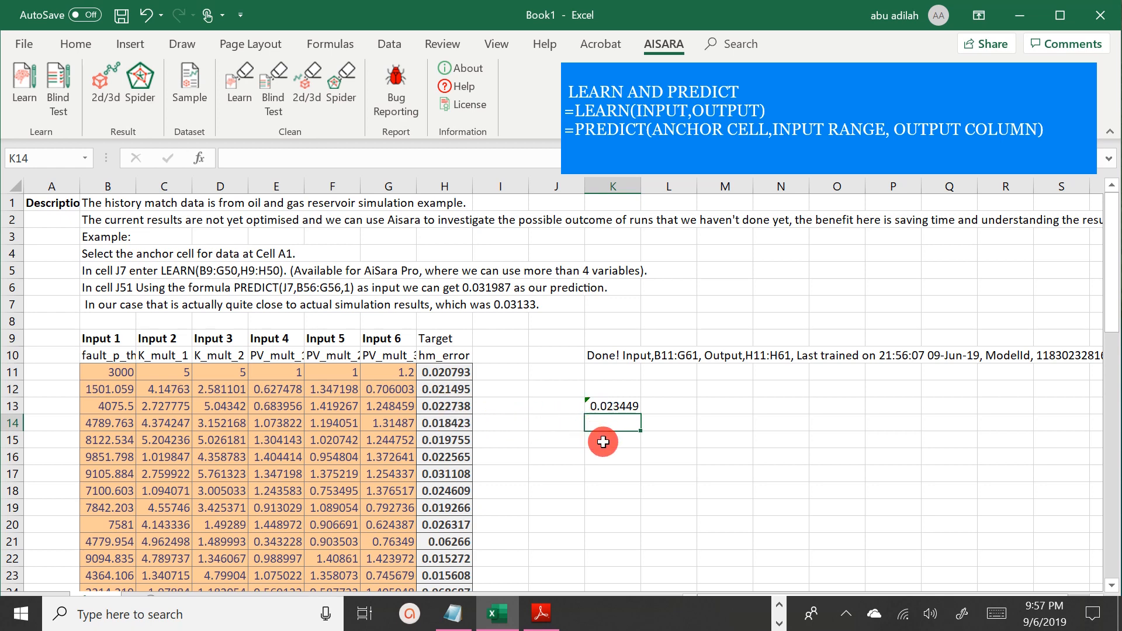
Step: Move the prediction formula from K13 to I13 and make its anchor cell reference absolute as $K$10
click(592, 408)
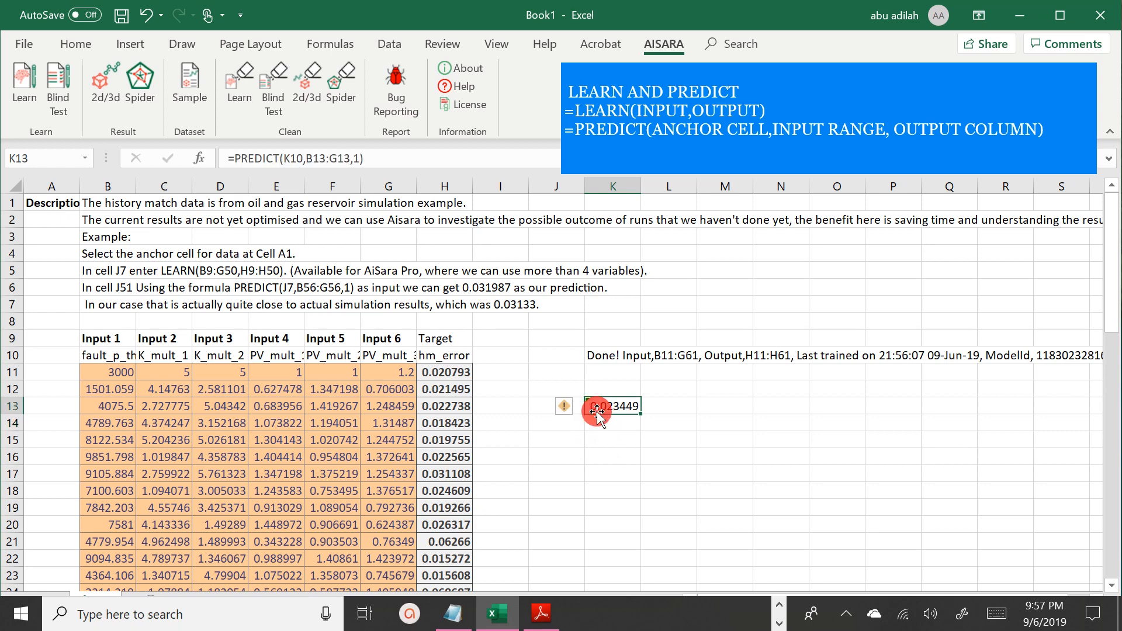
drag(596, 411, 513, 407)
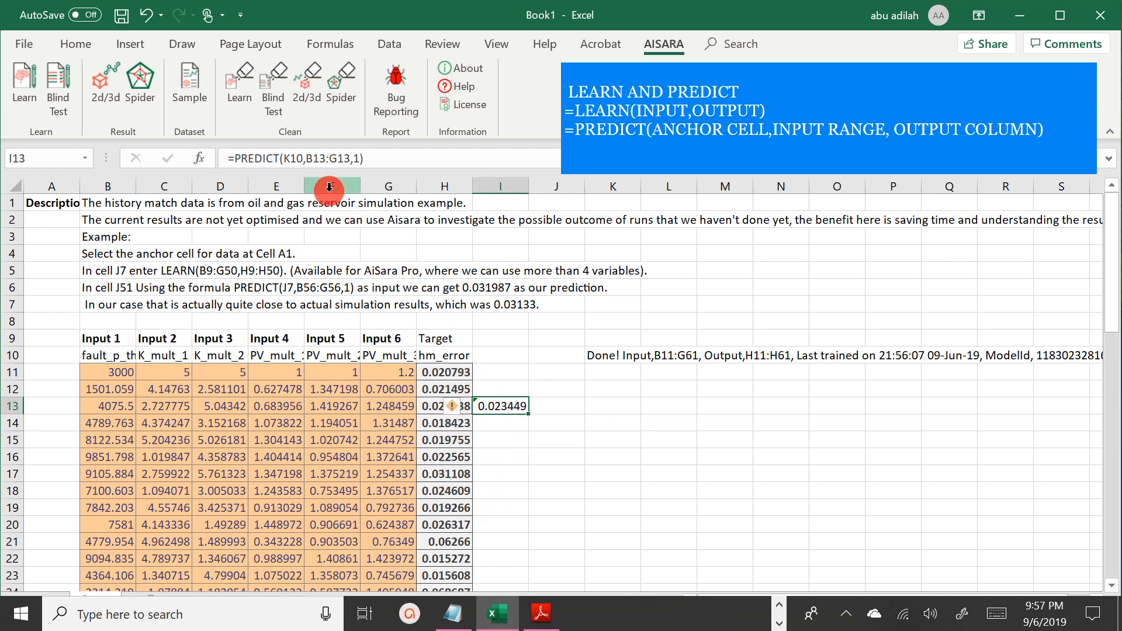
click(285, 160)
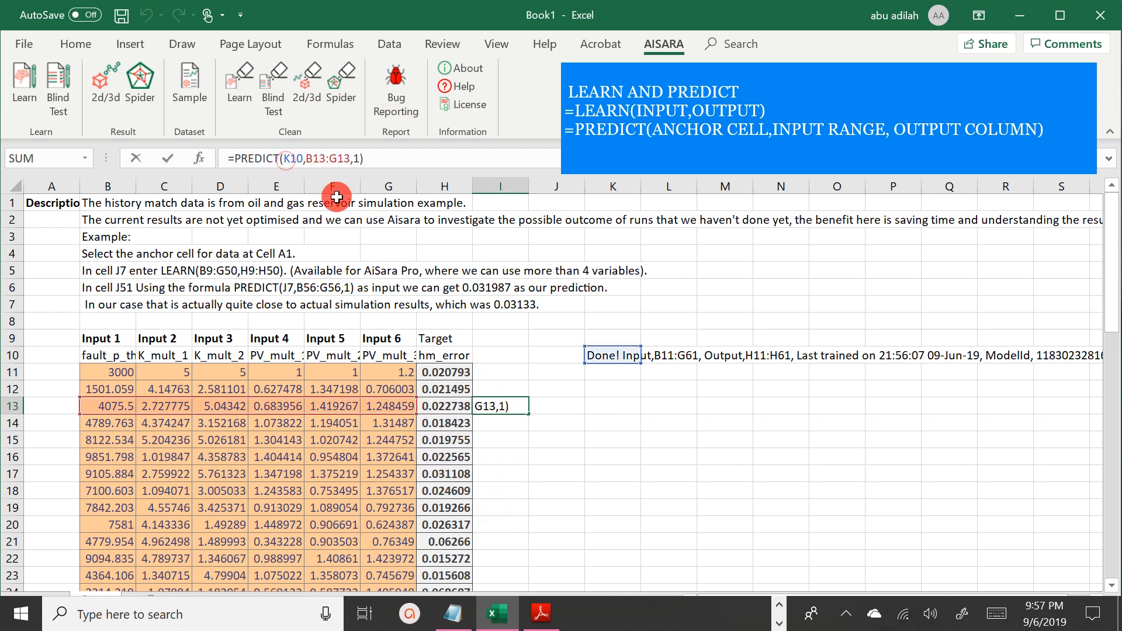
text($K)
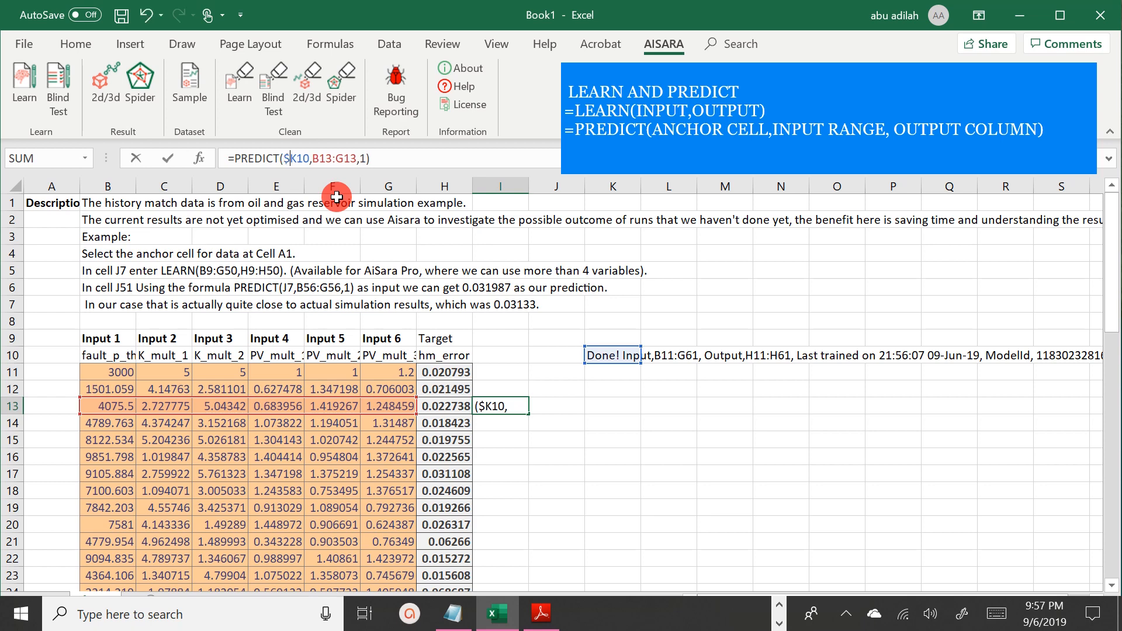
text($)
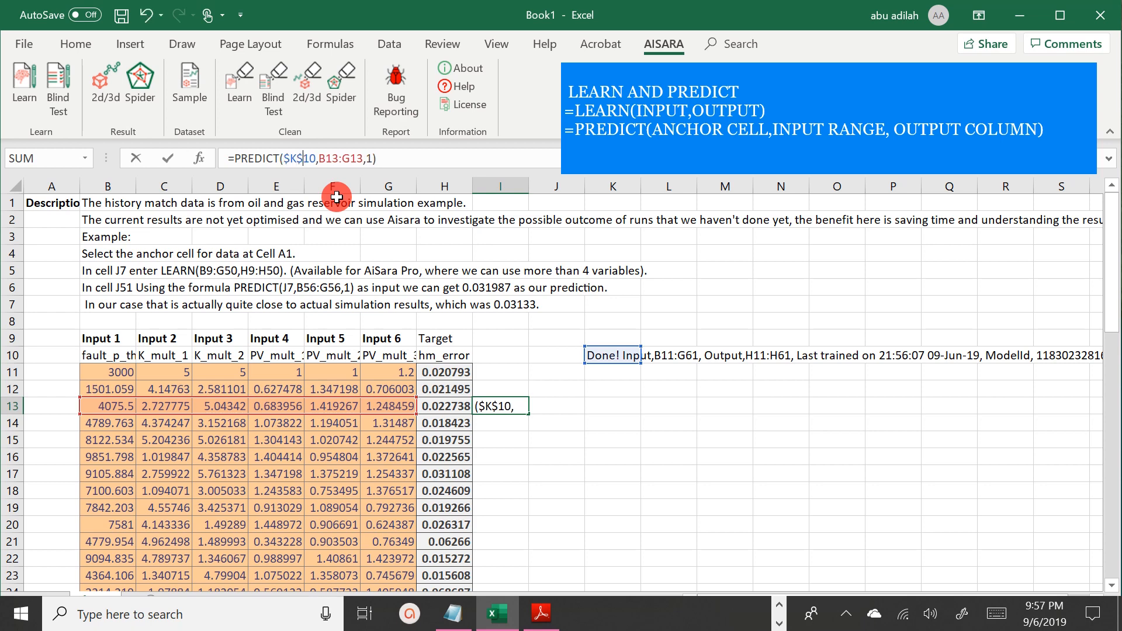
key(Return)
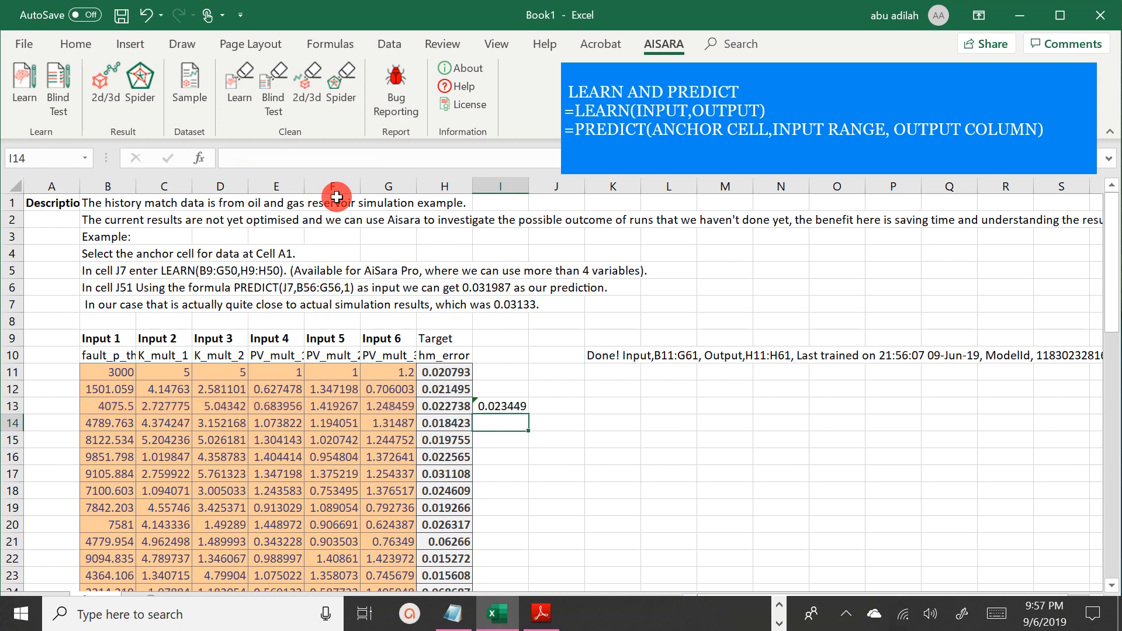
Step: Fill the prediction formula from I13 down to the last dataset row, I61
click(520, 408)
double_click(520, 408)
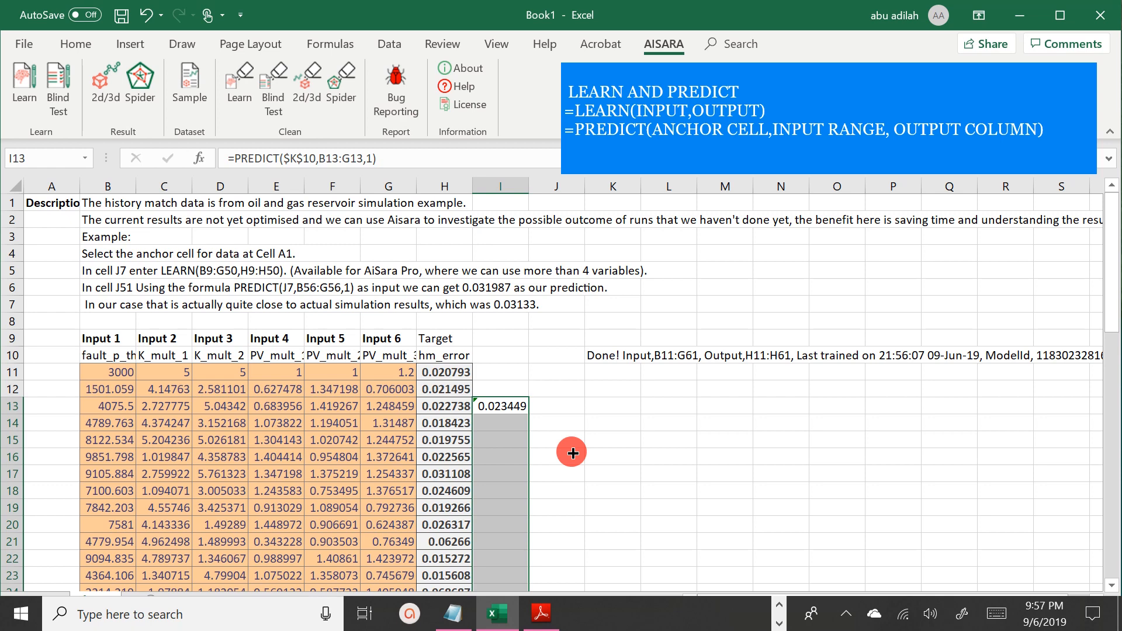
key(ctrl+d)
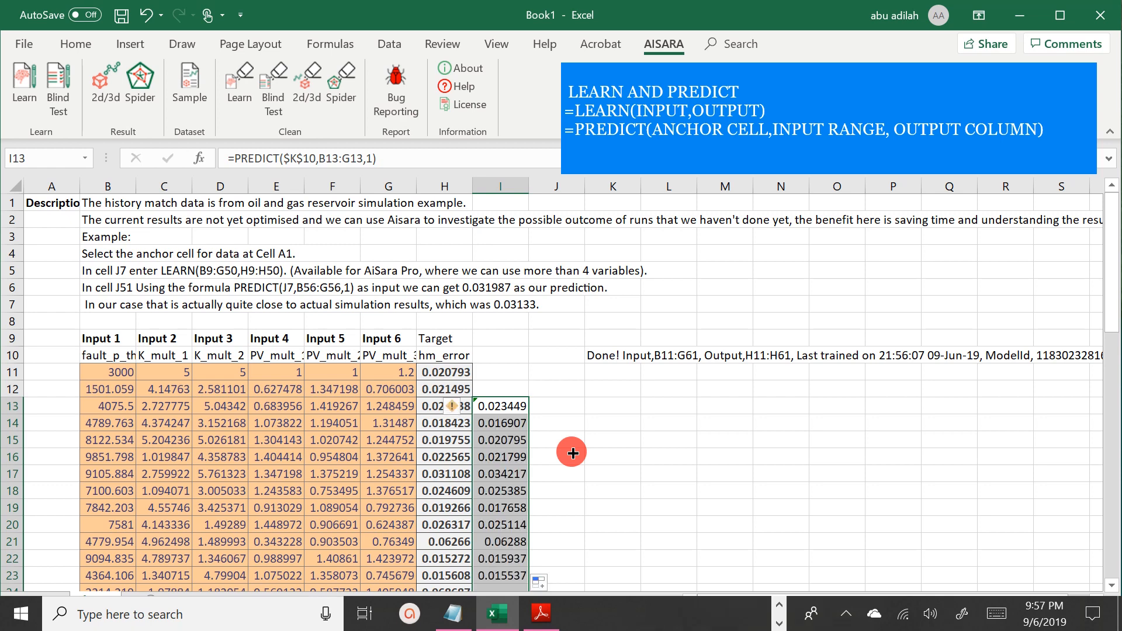
click(573, 453)
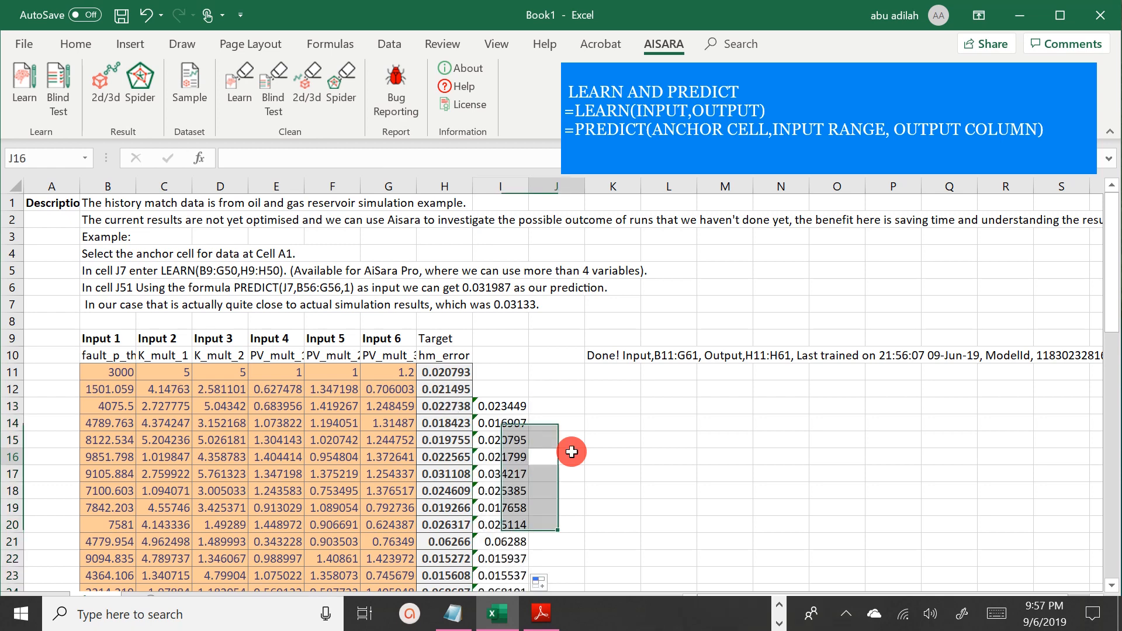
Step: Compare the predictions with the hm_error targets and extend the formula from I13 up to I11
drag(1111, 327, 1075, 542)
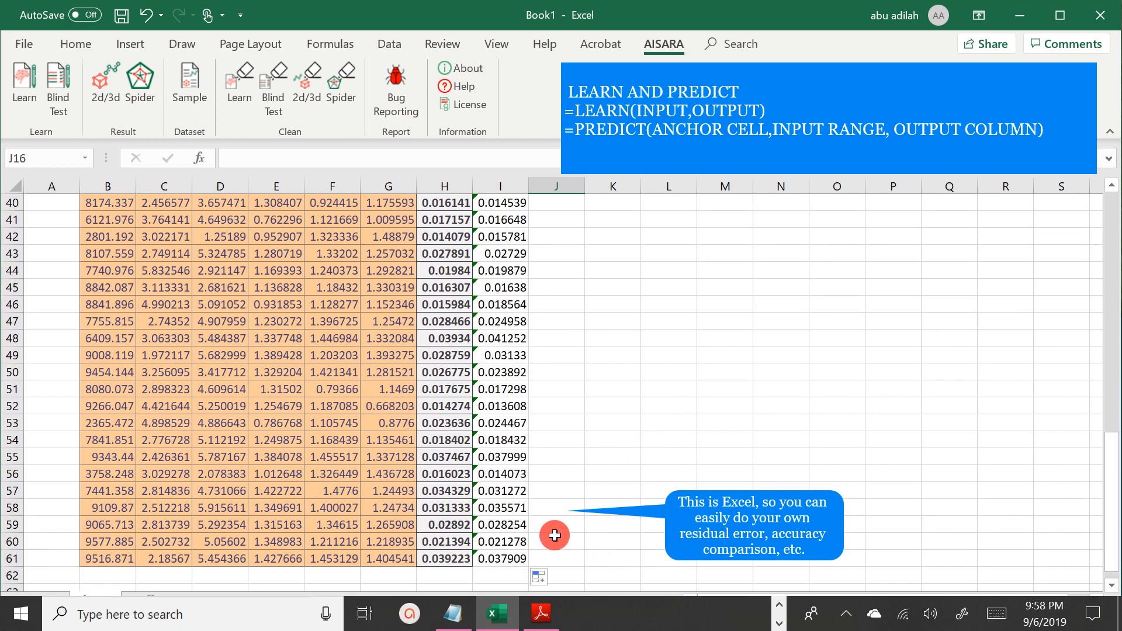
drag(1104, 498, 1113, 301)
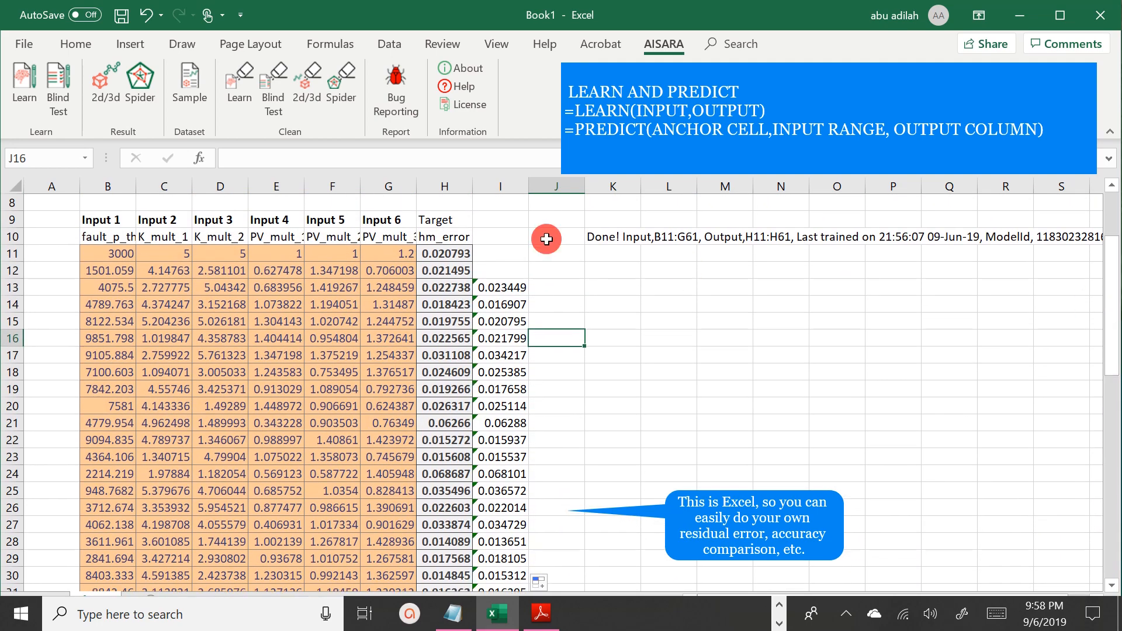
click(496, 289)
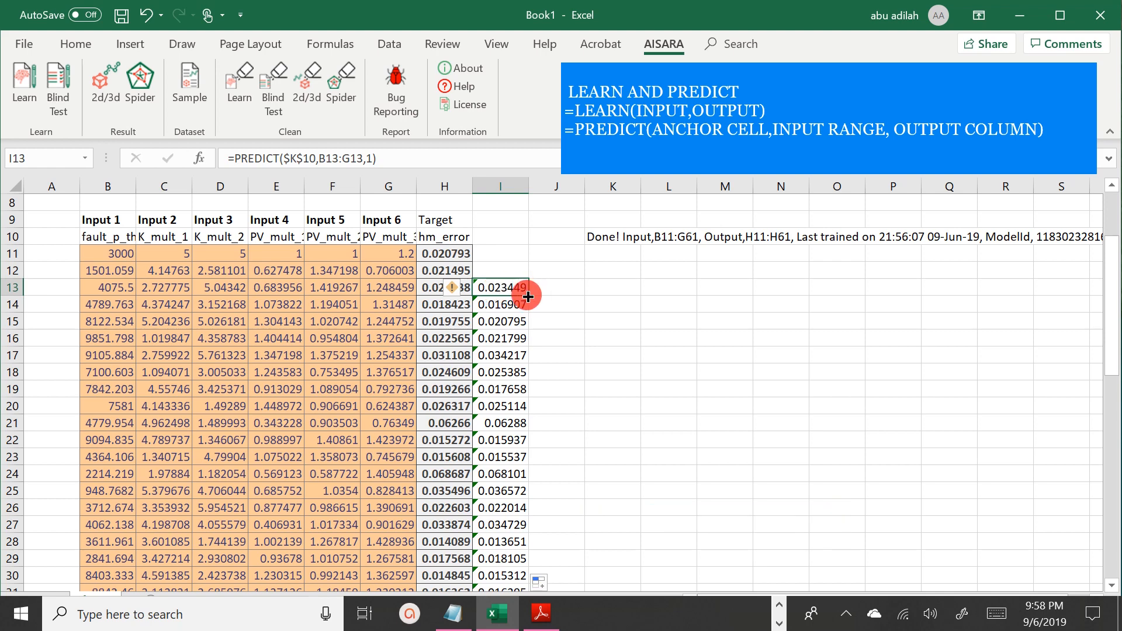
drag(529, 295, 525, 253)
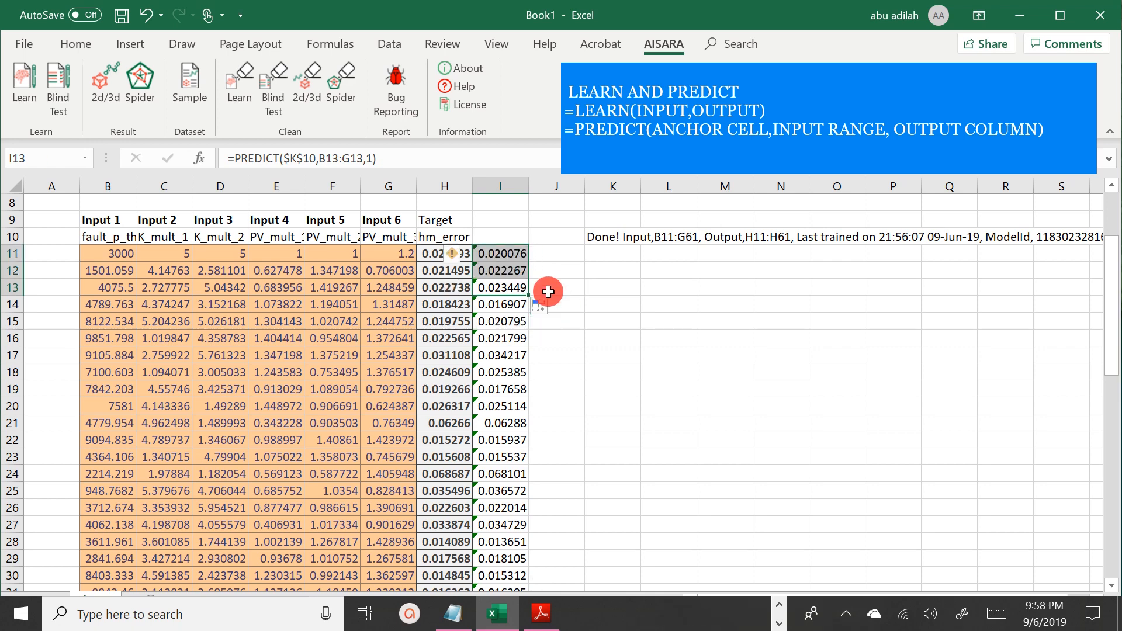
click(504, 286)
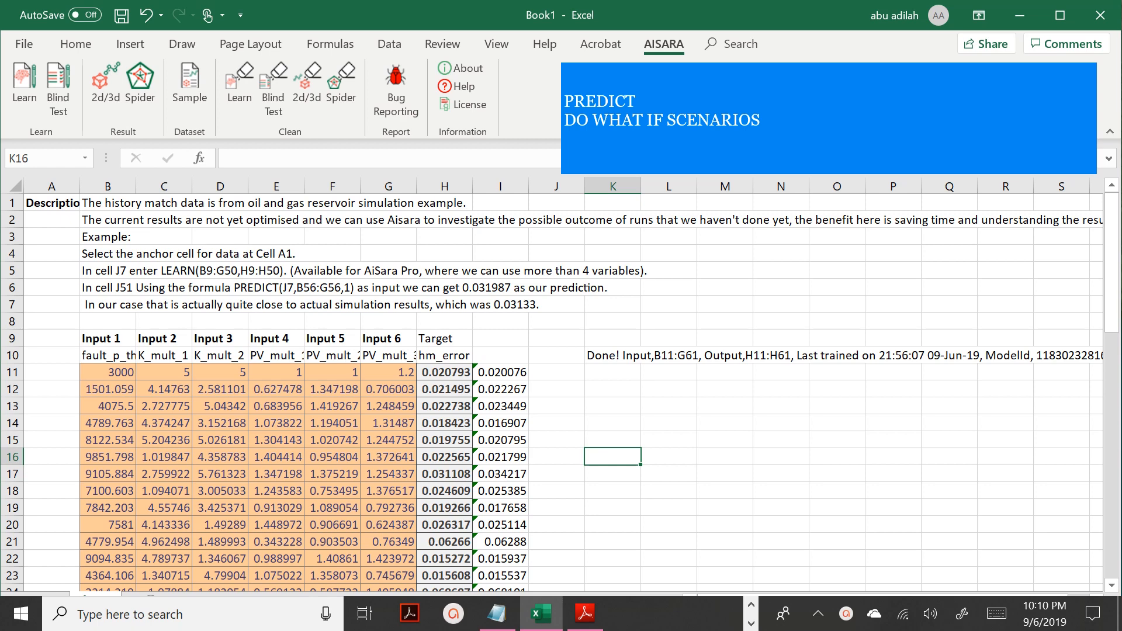
Step: Enter the first three what-if input values in row 16: =9850 in K16, 1.02 in L16 and 4.4 in M16
text(=985)
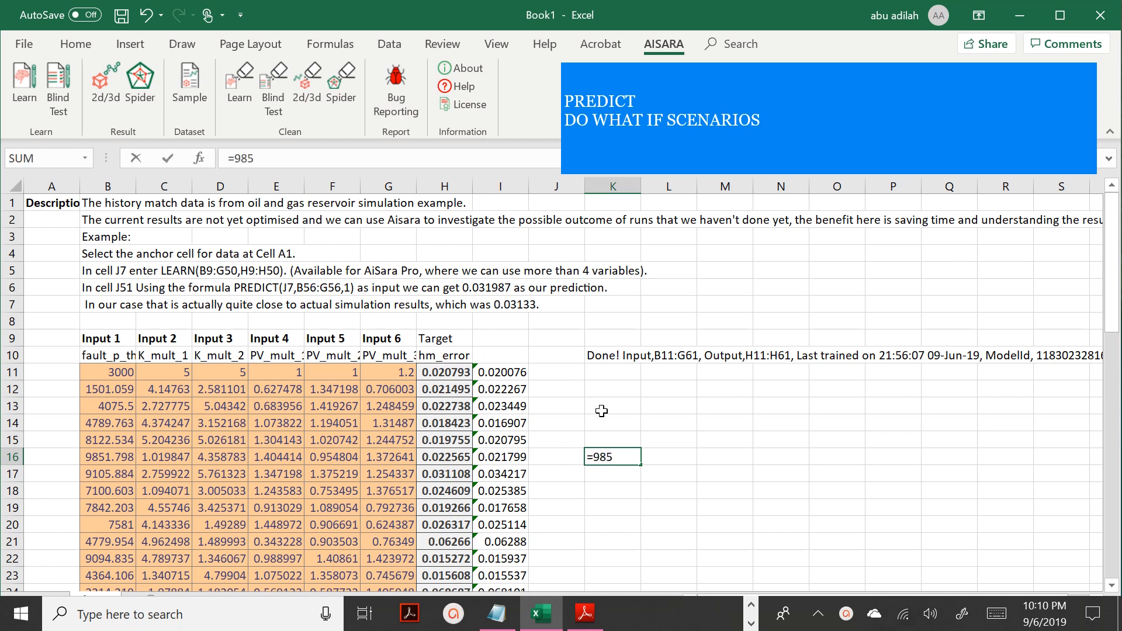
text(0)
key(Return)
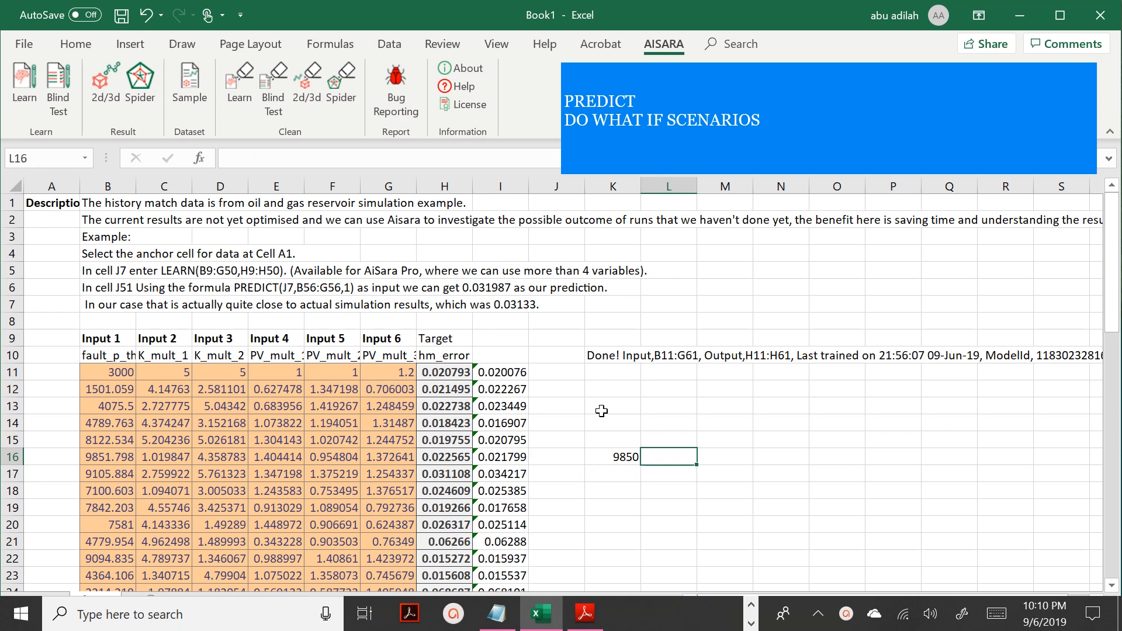
text(1.02)
key(Return)
key(Up)
key(Right)
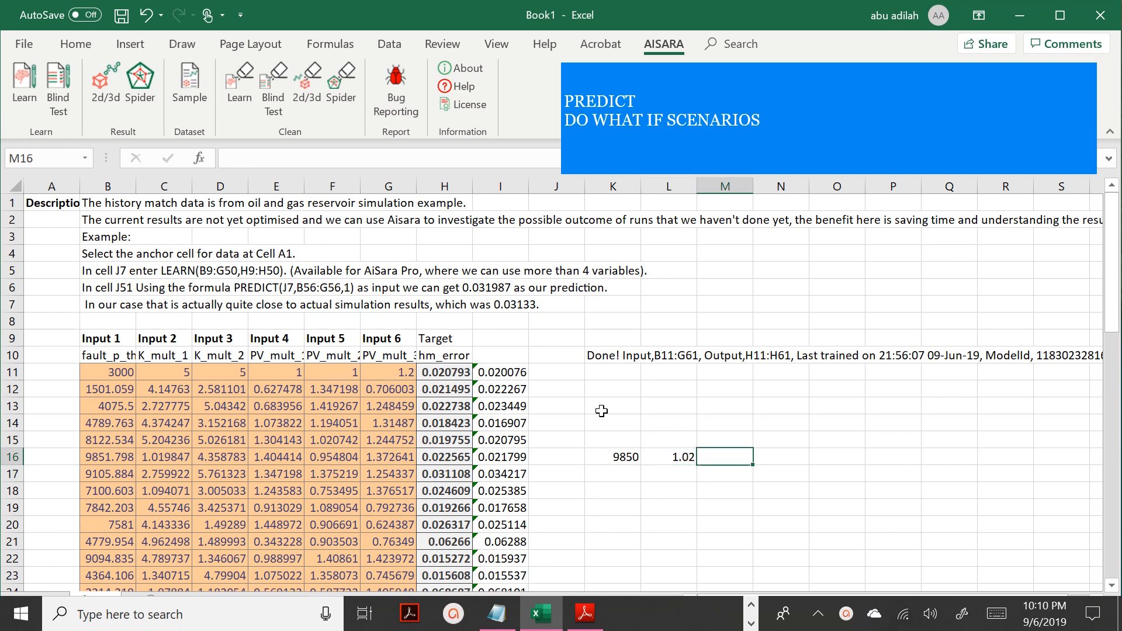
text(4.4)
key(Return)
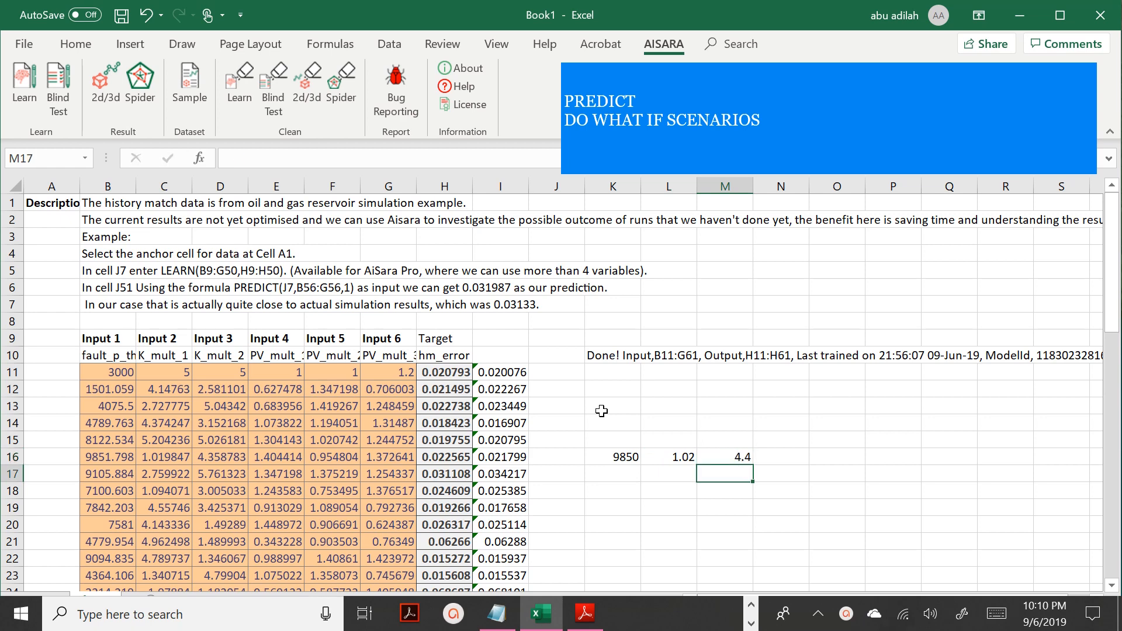
Step: Review the dataset inputs in B16:G16 against the what-if values already entered in K16:M16
key(Up)
key(Left)
key(Left)
key(Left)
key(Left)
key(Left)
key(Left)
key(Left)
key(Left)
key(Left)
key(Left)
key(Left)
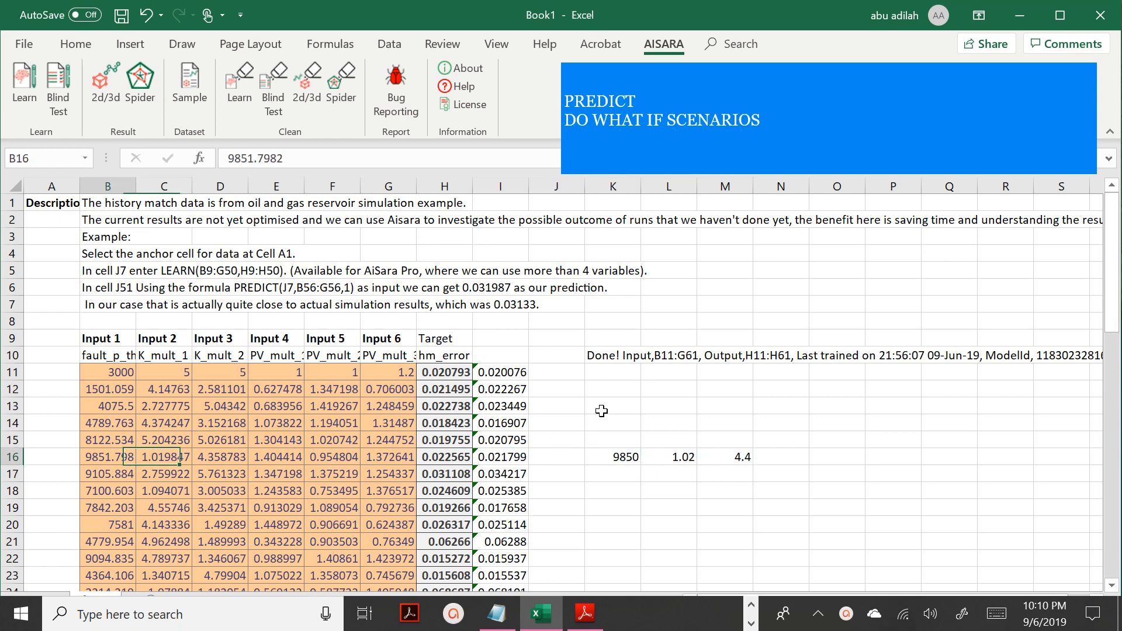
key(Left)
key(Right)
key(Right)
key(Right)
key(Right)
key(Right)
key(Right)
key(Right)
key(Right)
key(Right)
key(Right)
key(Right)
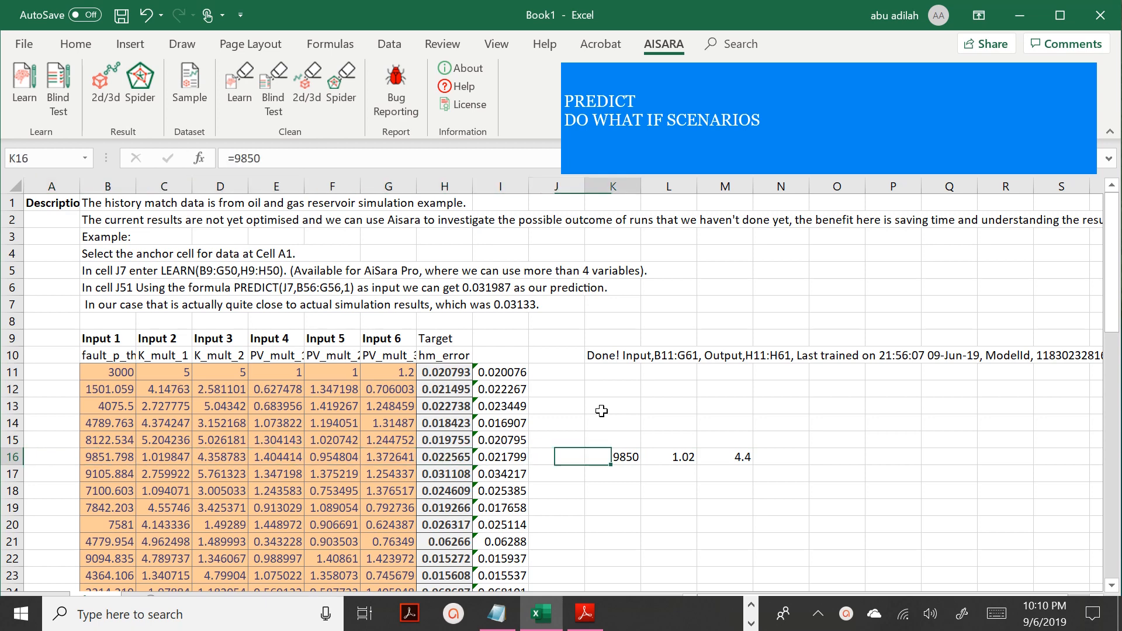
key(Left)
key(Left)
key(Left)
key(Left)
key(Left)
key(Right)
key(Right)
key(Right)
key(Right)
key(Right)
key(Right)
key(Right)
key(Right)
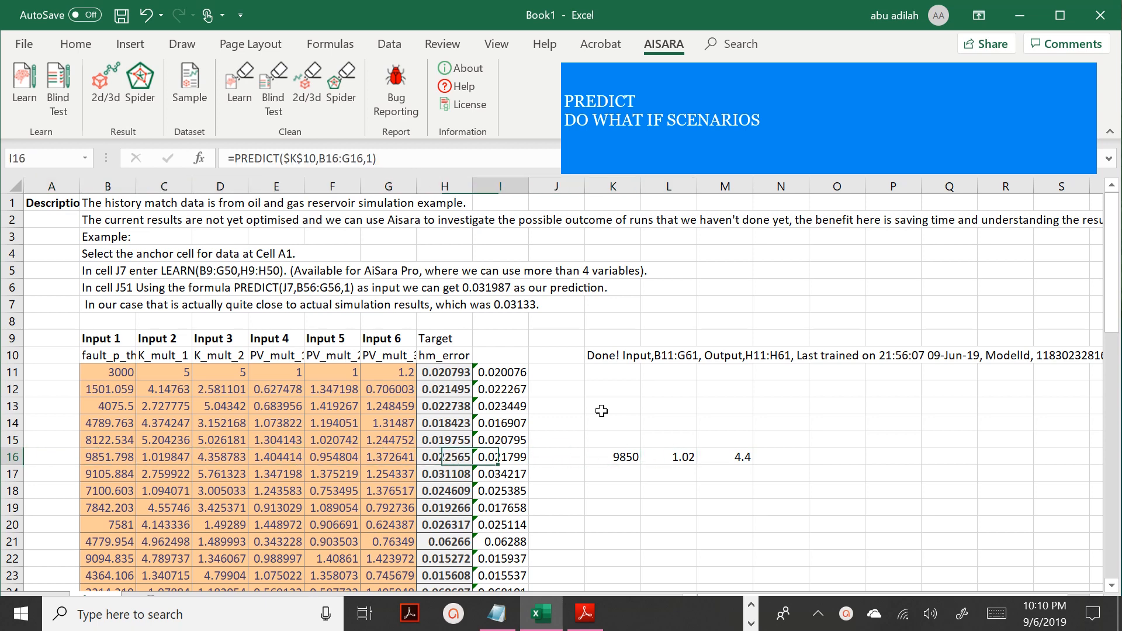
Step: Enter 1.4 as the fourth what-if input value in N16
key(Left)
text(1.3)
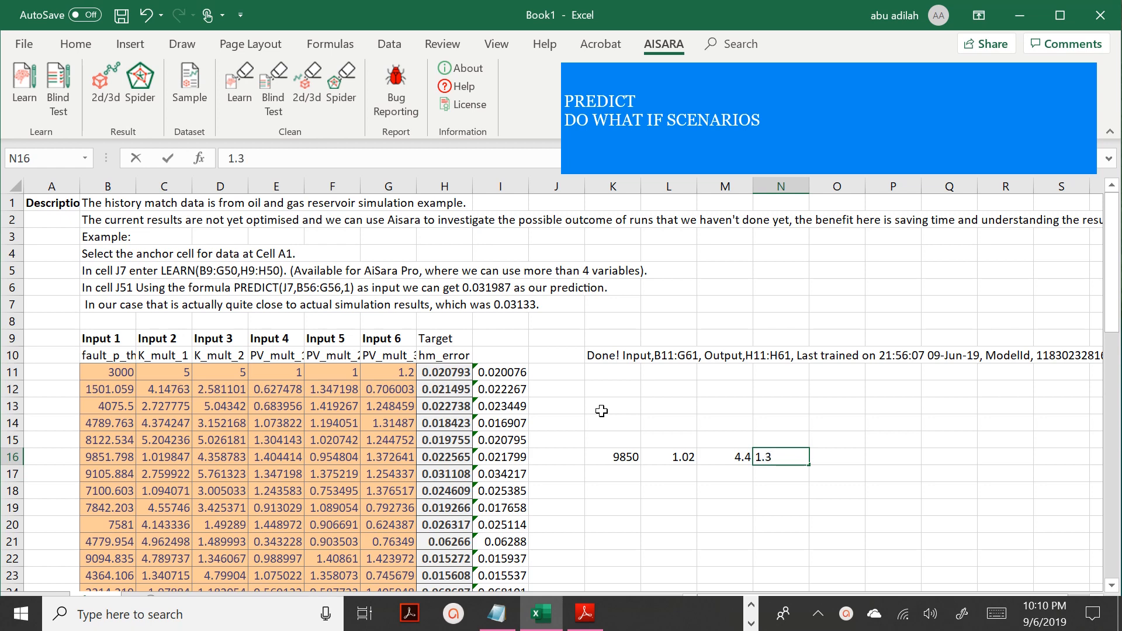
key(BackSpace)
text(4)
key(Return)
key(Up)
key(Right)
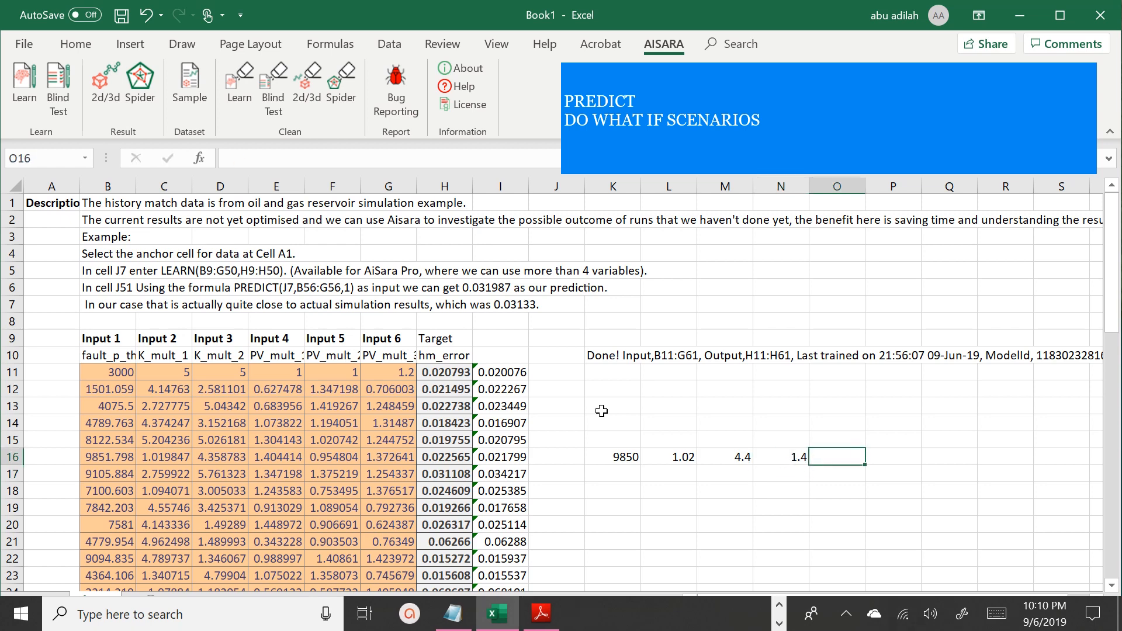
Step: Enter the last two what-if input values in row 16: 0.95 in O16 and 1.4 in P16
text(0.95)
key(Return)
key(Up)
key(Right)
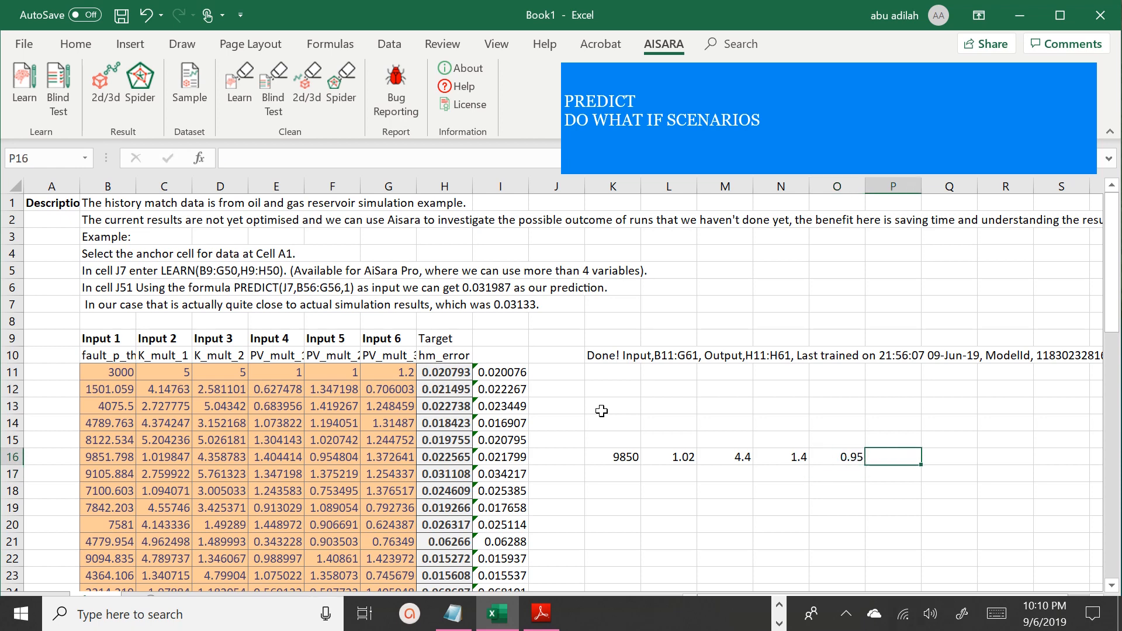
text(1.4)
key(Return)
key(Up)
key(Right)
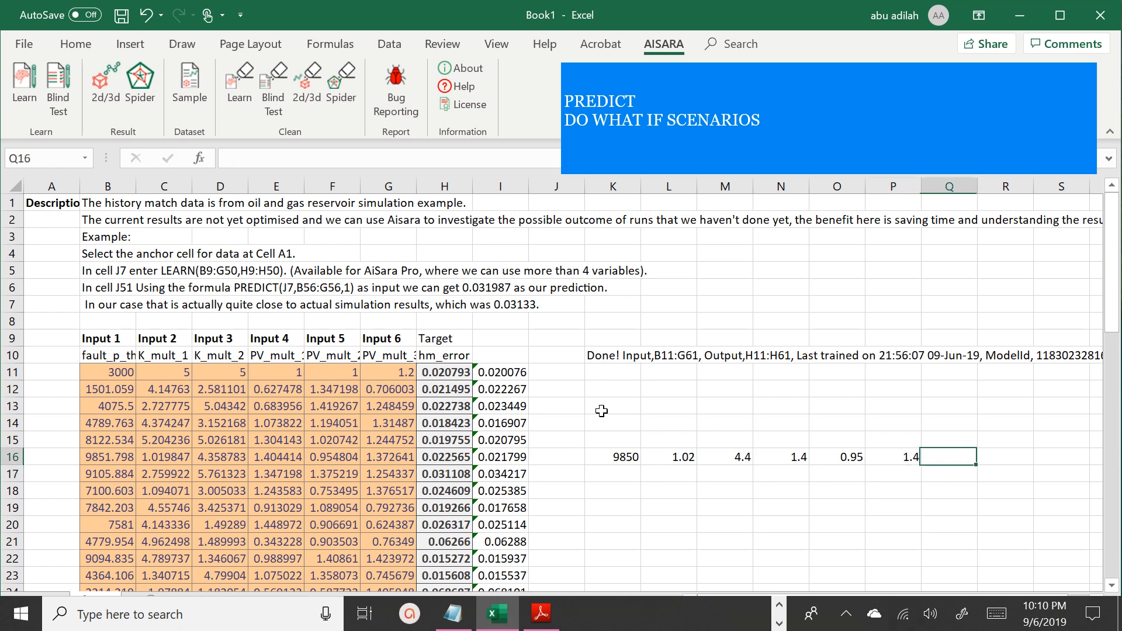
Step: Predict hm_error for the what-if row with the formula =PREDICT(K10,K16:P16,1) in Q16
text(=PRE)
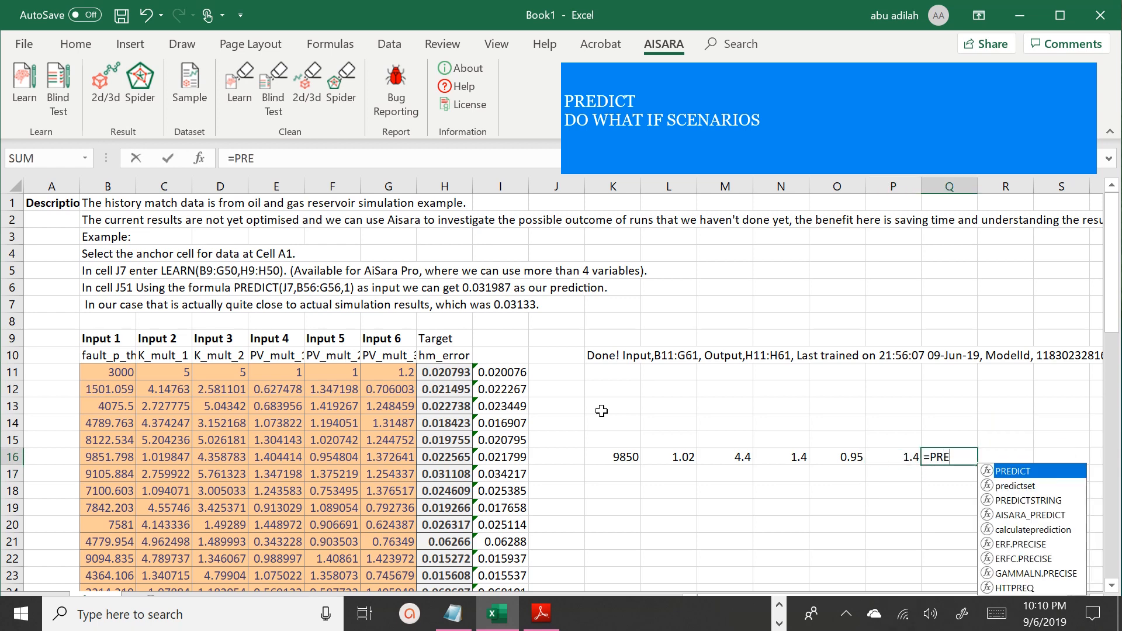
text(DICT()
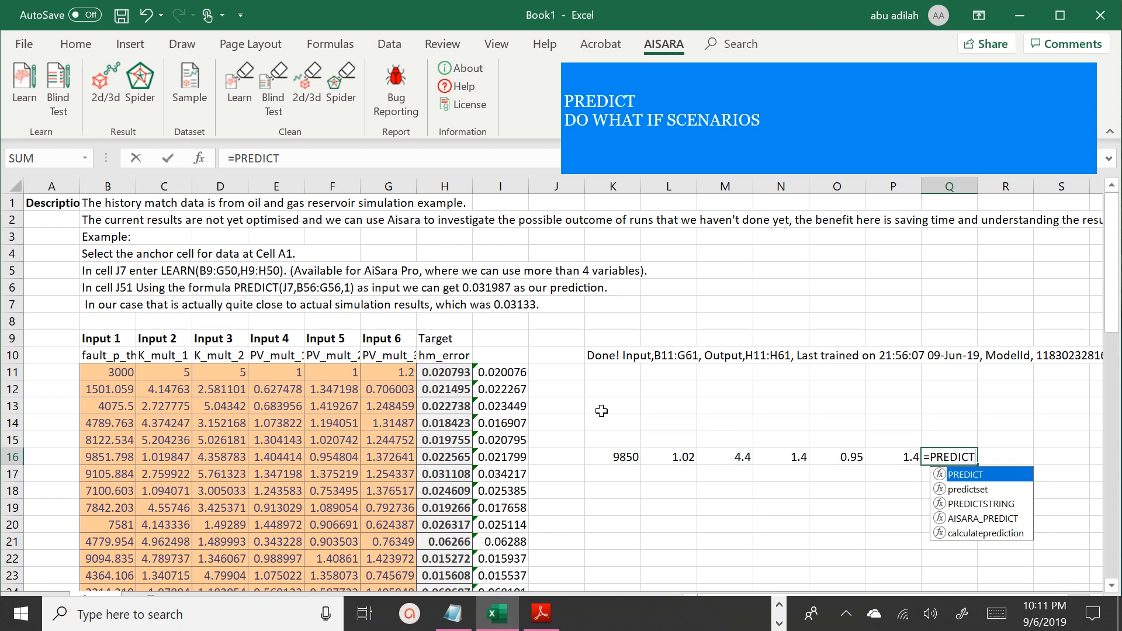
click(599, 357)
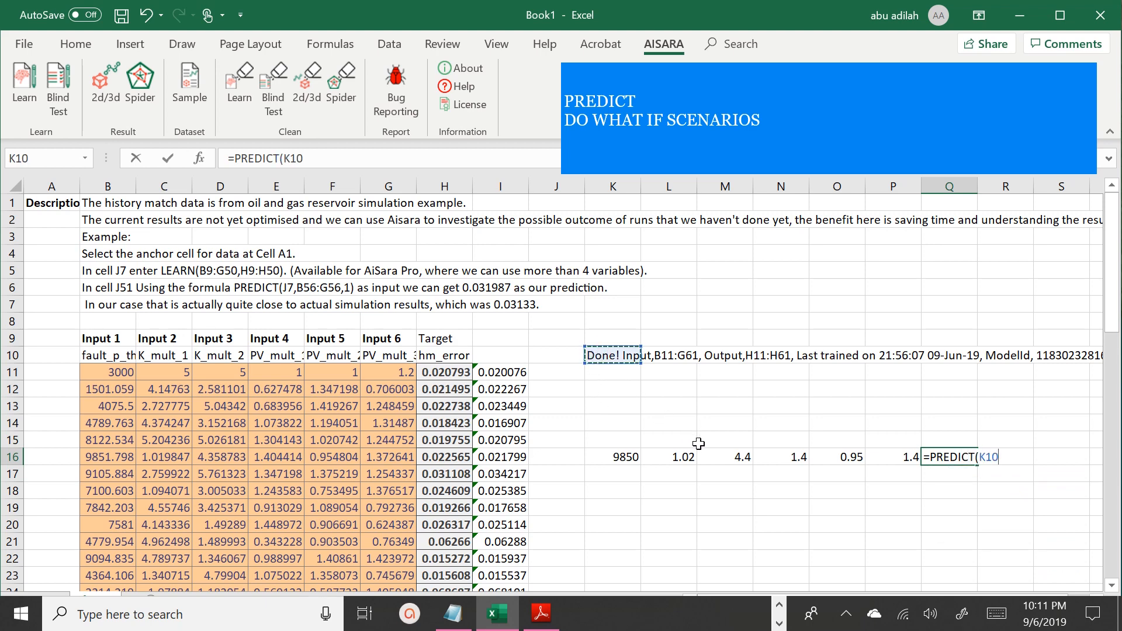
text(,)
drag(605, 458, 871, 455)
text(,)
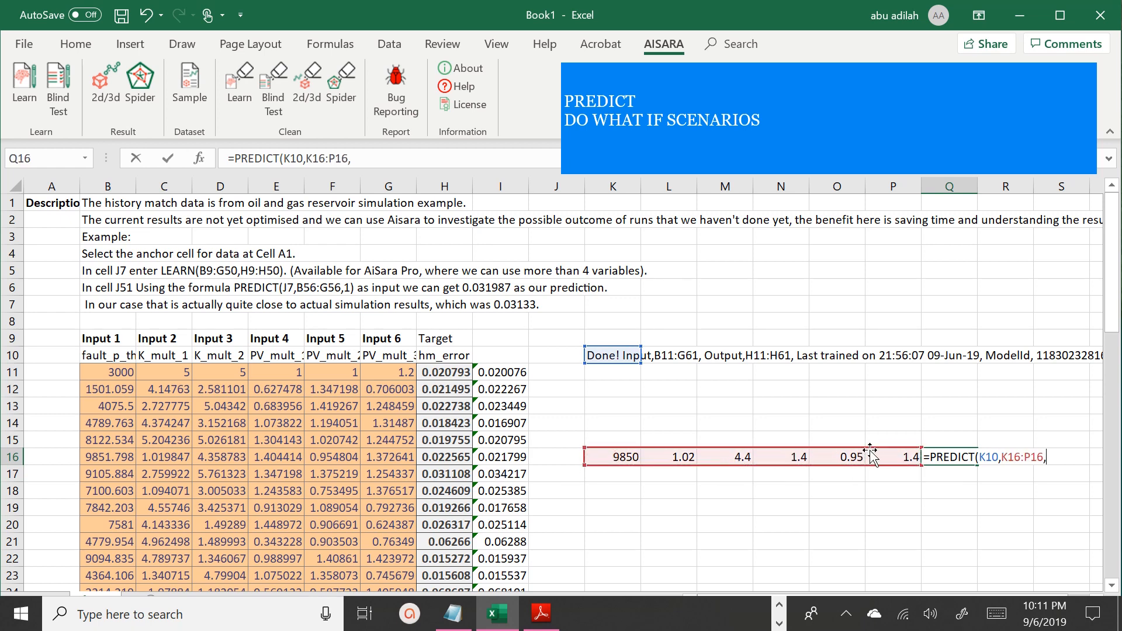
text(1)
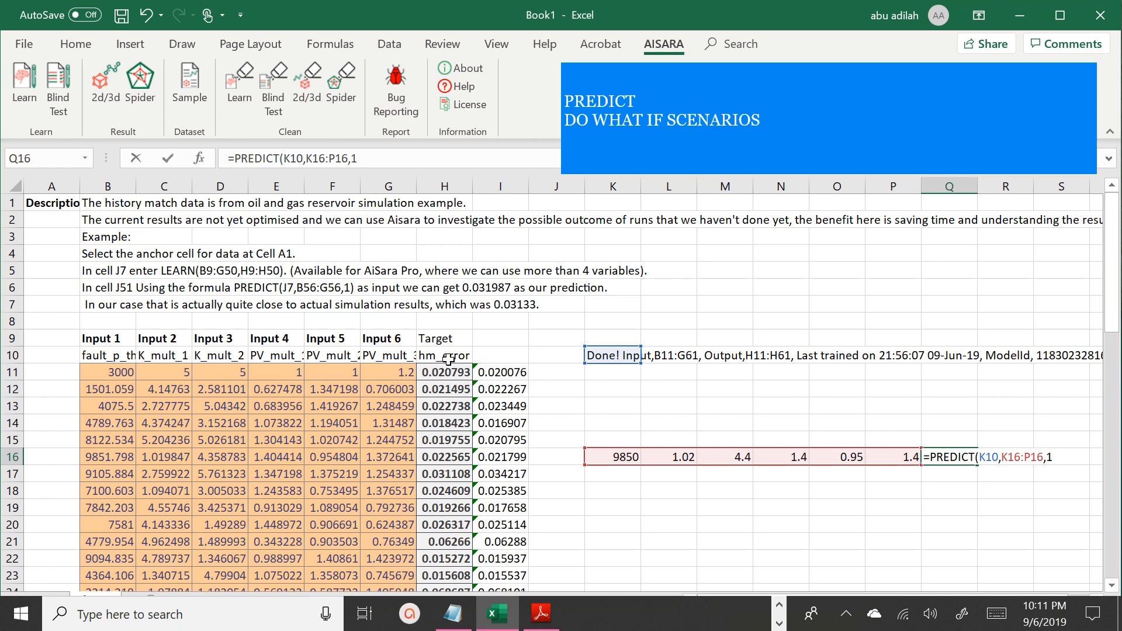
text())
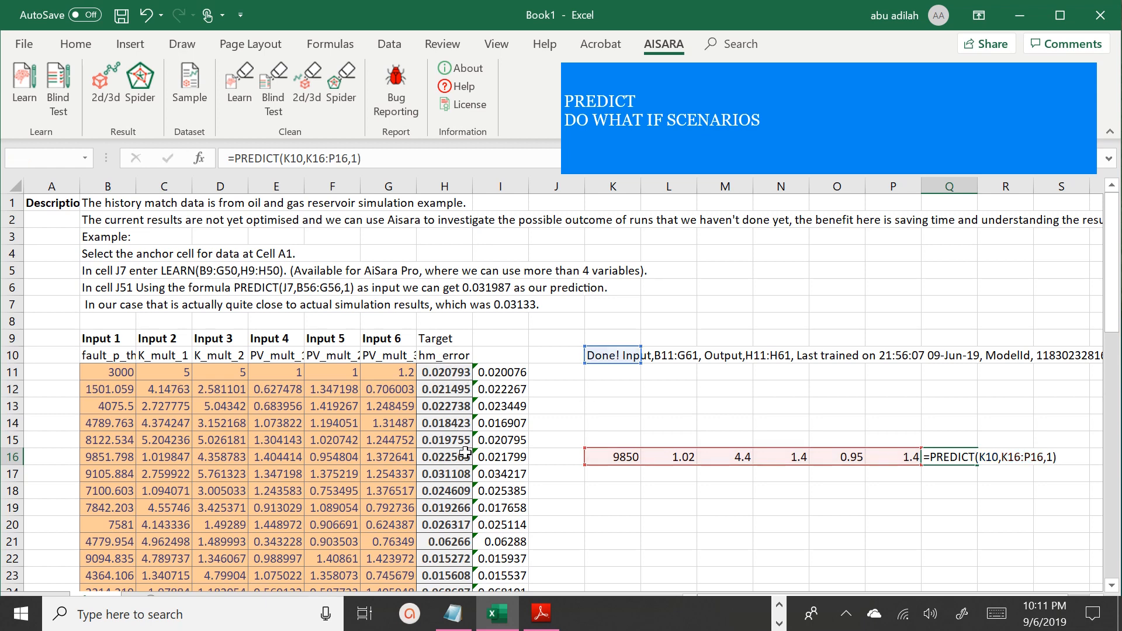
key(Return)
Step: Compare the what-if inputs and prediction in K16:Q16 with the original inputs, target and prediction in B16:I16
key(Up)
key(Left)
key(Left)
key(Left)
key(Left)
key(Left)
key(Left)
key(Left)
key(Left)
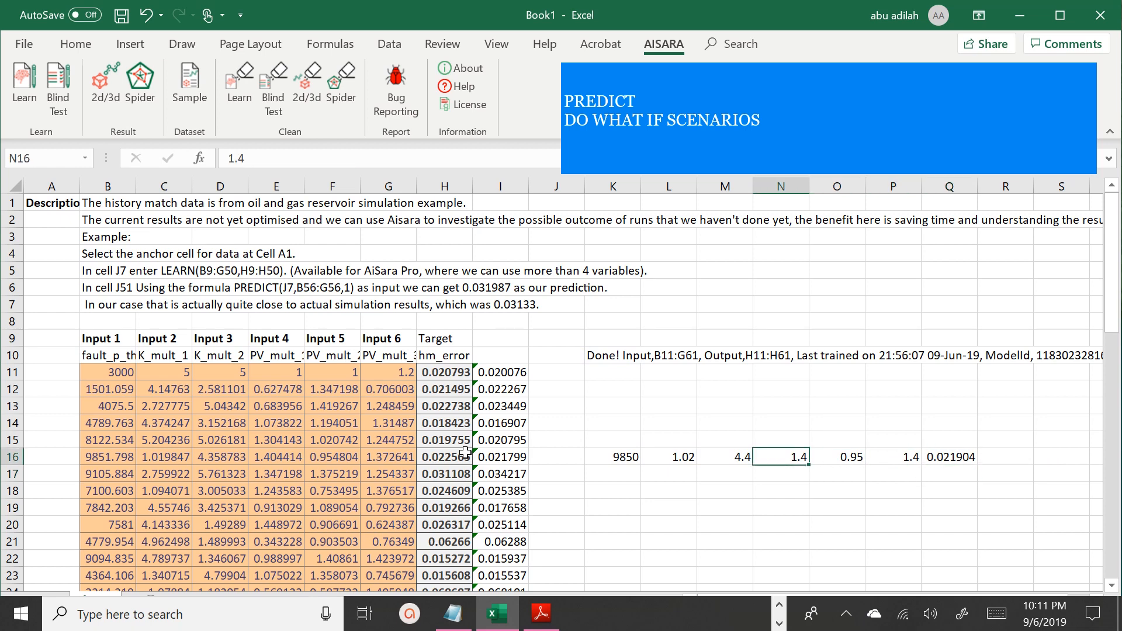
key(Left)
key(Left)
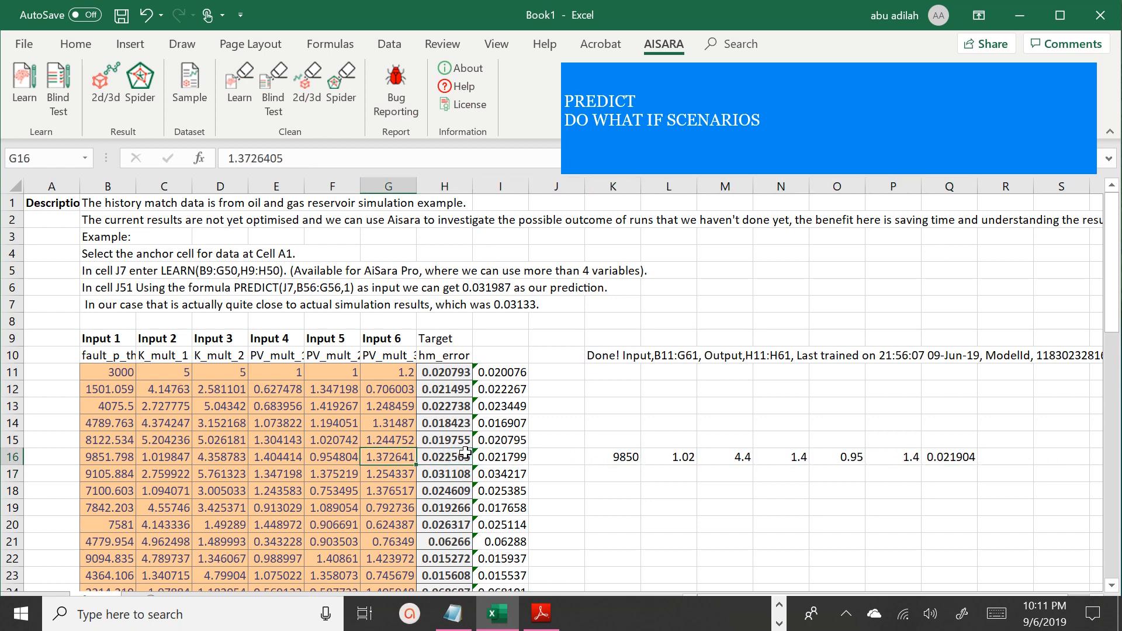
key(Right)
key(Right)
key(Right)
key(Right)
key(Right)
key(Right)
key(Right)
key(Right)
key(Right)
key(Right)
key(Right)
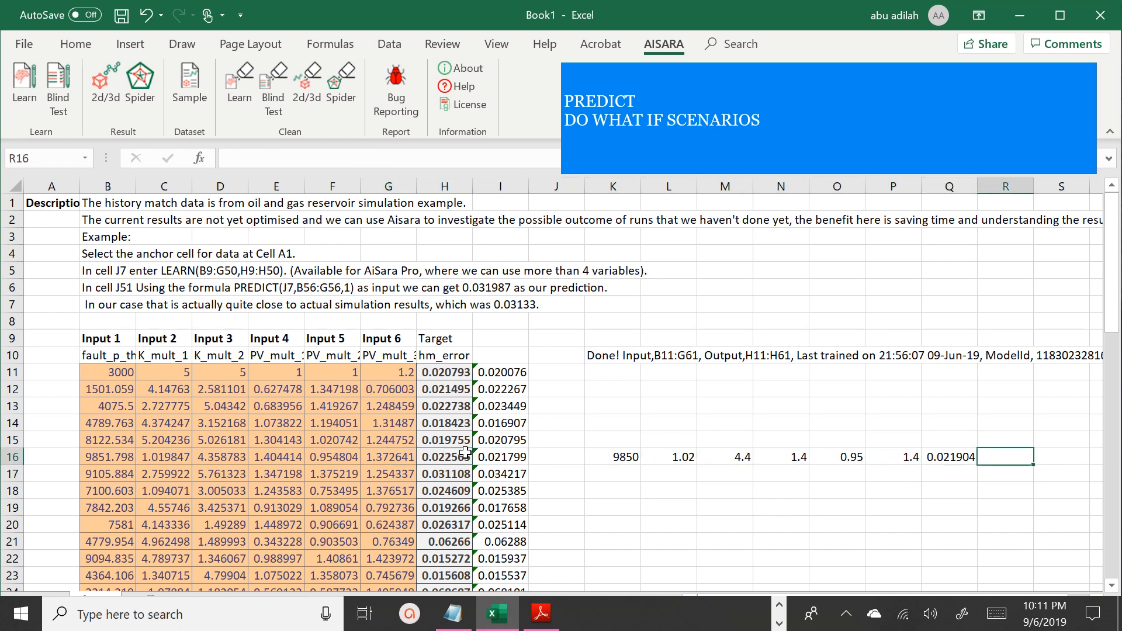
key(Left)
key(Left)
key(Left)
key(Right)
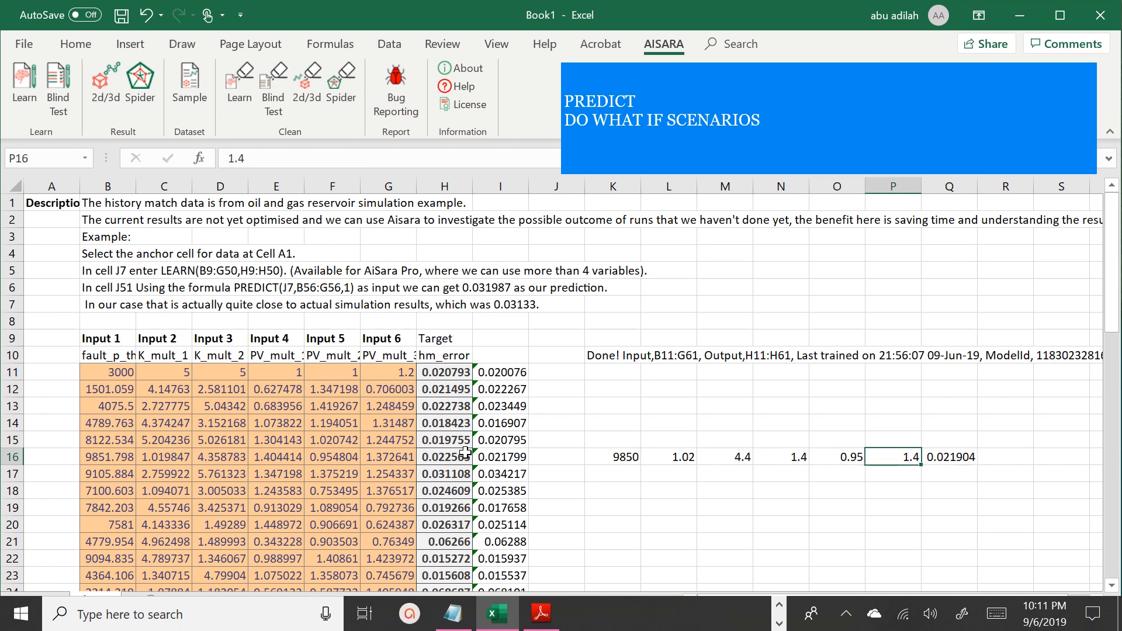
key(Left)
key(Left)
key(Left)
key(Left)
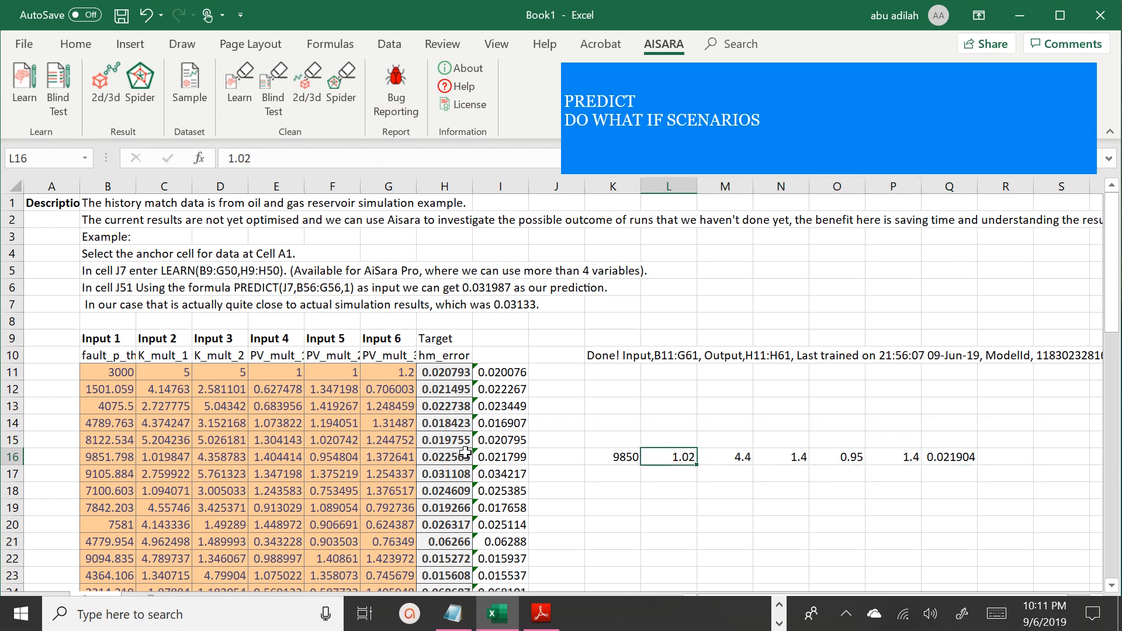
Step: Copy the input names from B10:G10 to K15:P15 as headers above the what-if values
drag(86, 357, 385, 356)
right_click(384, 356)
click(434, 188)
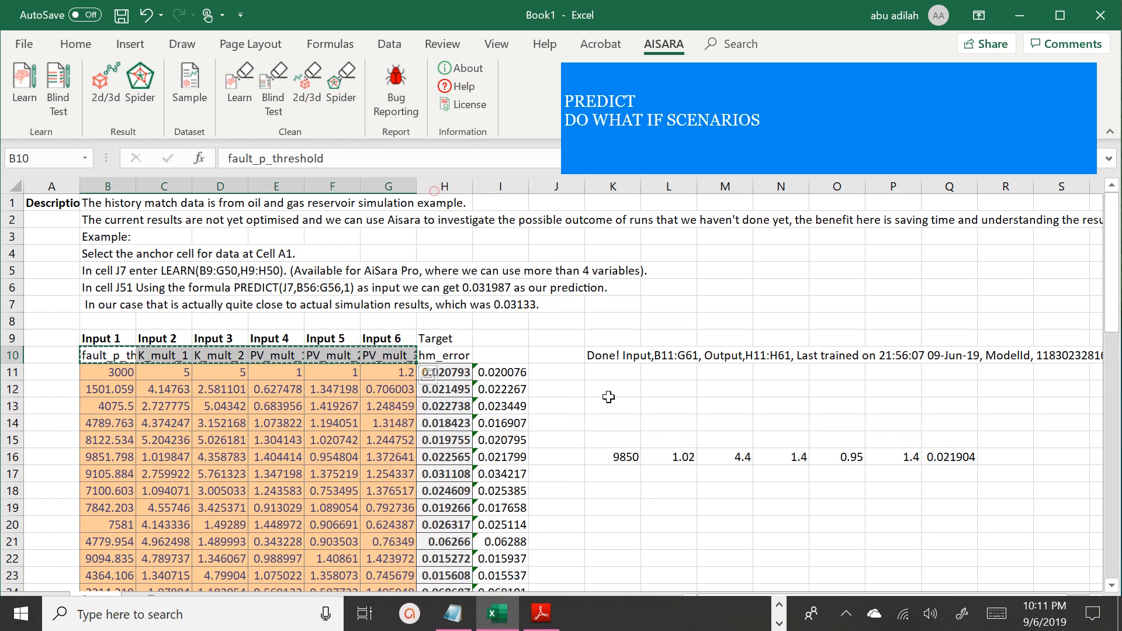
right_click(607, 439)
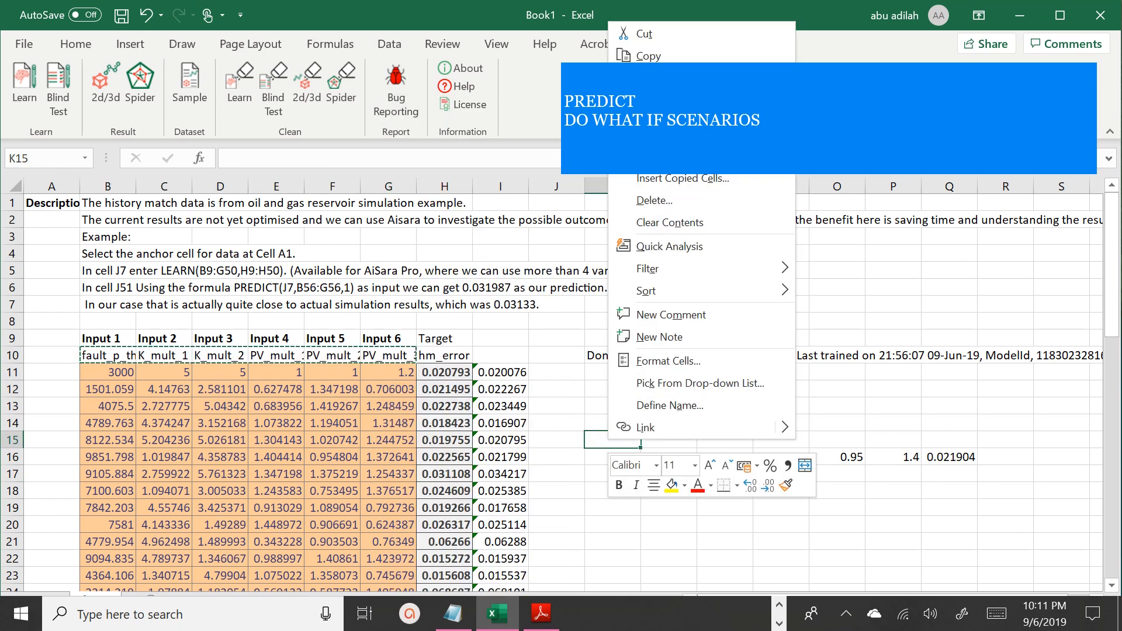
click(647, 104)
click(674, 479)
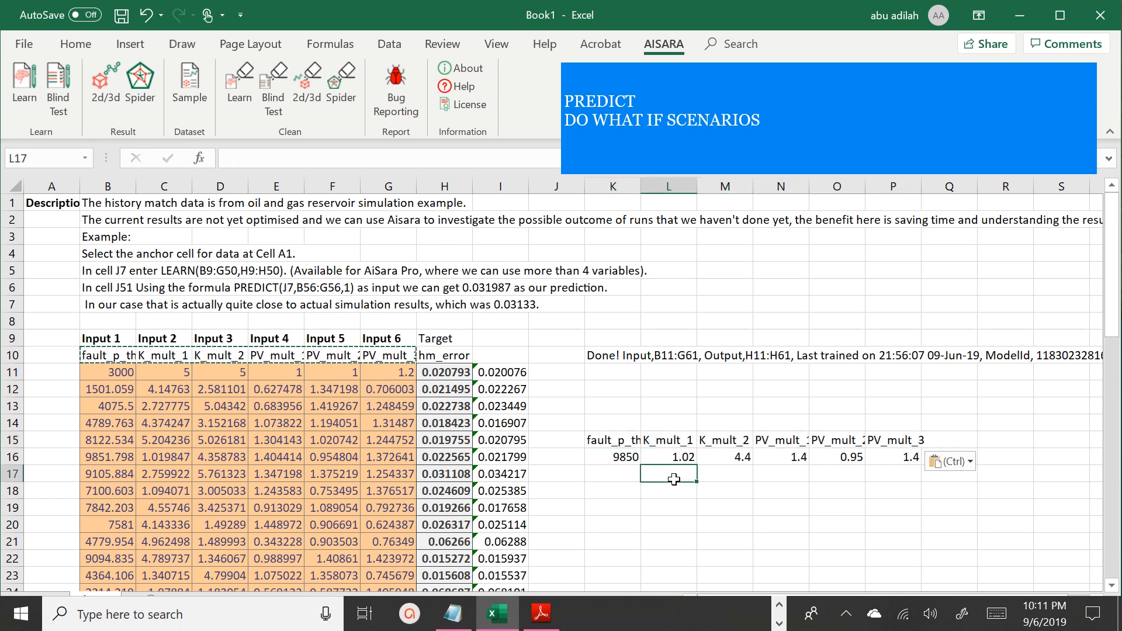
click(847, 477)
key(Escape)
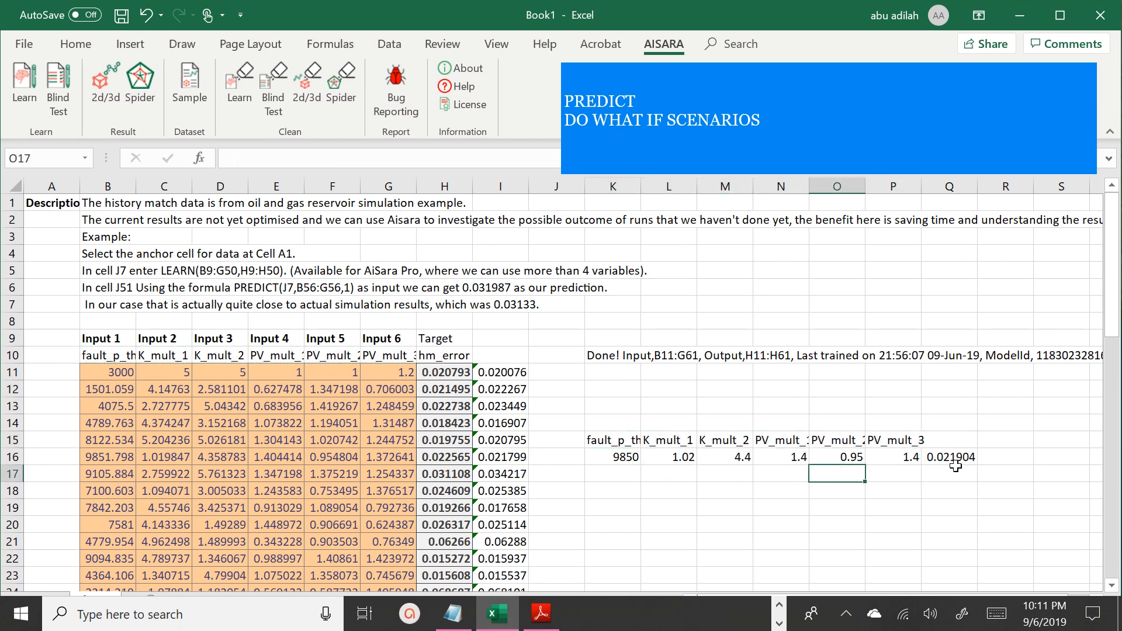
Step: Change the what-if PV_mult_3 value in P16 to 1.3
click(895, 463)
double_click(895, 462)
key(BackSpace)
text(3)
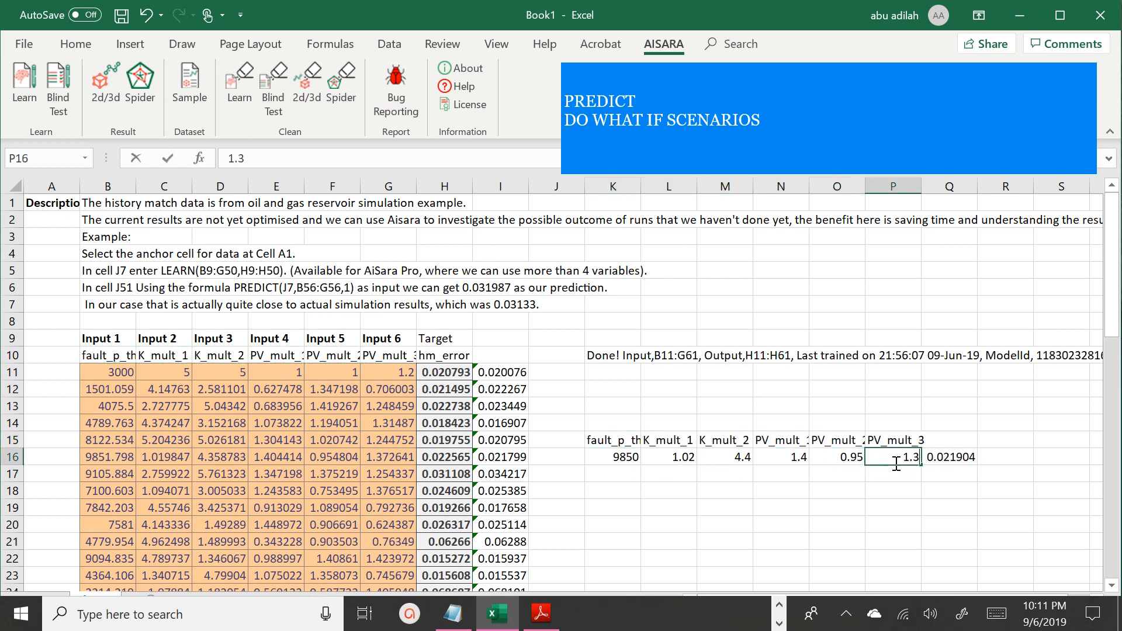
key(Return)
Step: Test the what-if scenario with 1.1 in O16 and restore that input to 0.95
key(Up)
key(Left)
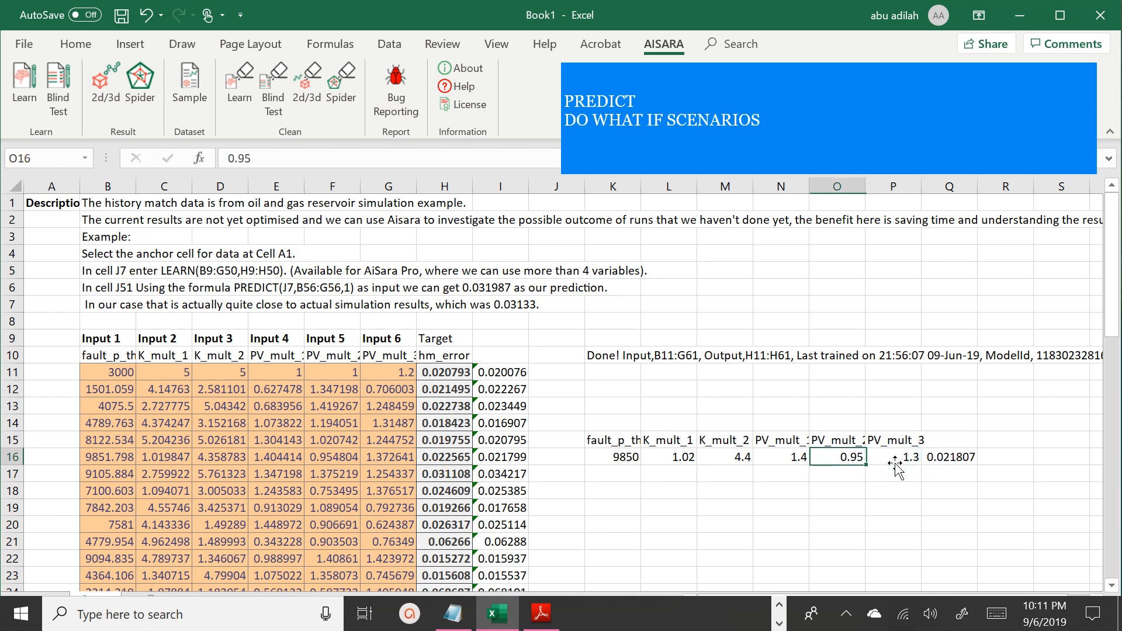
text(0)
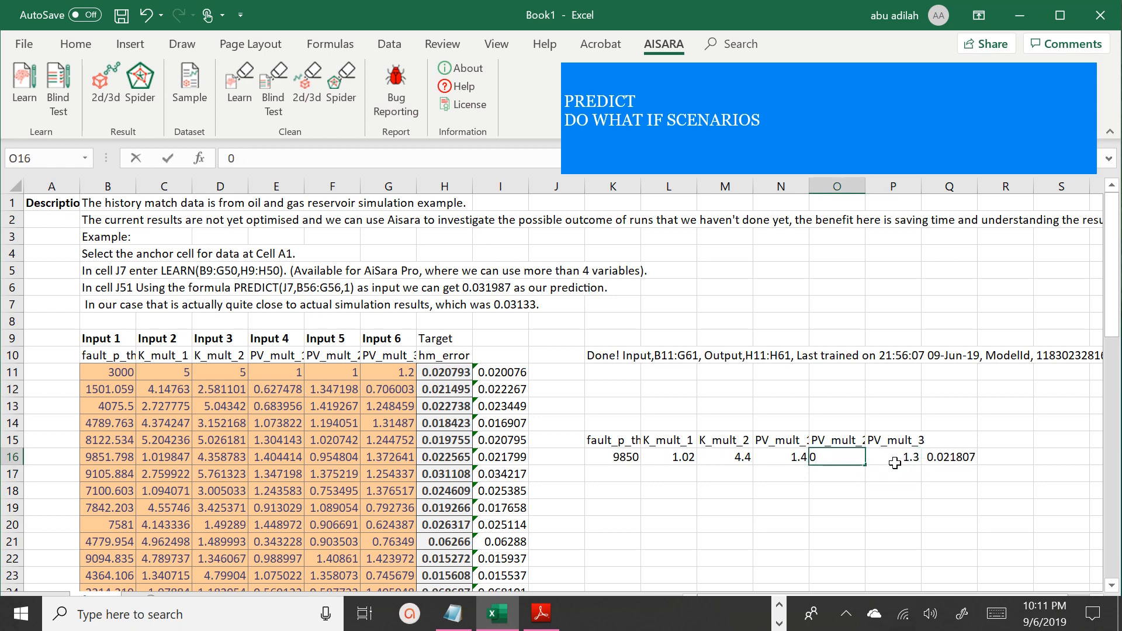
key(BackSpace)
text(1.1)
key(Return)
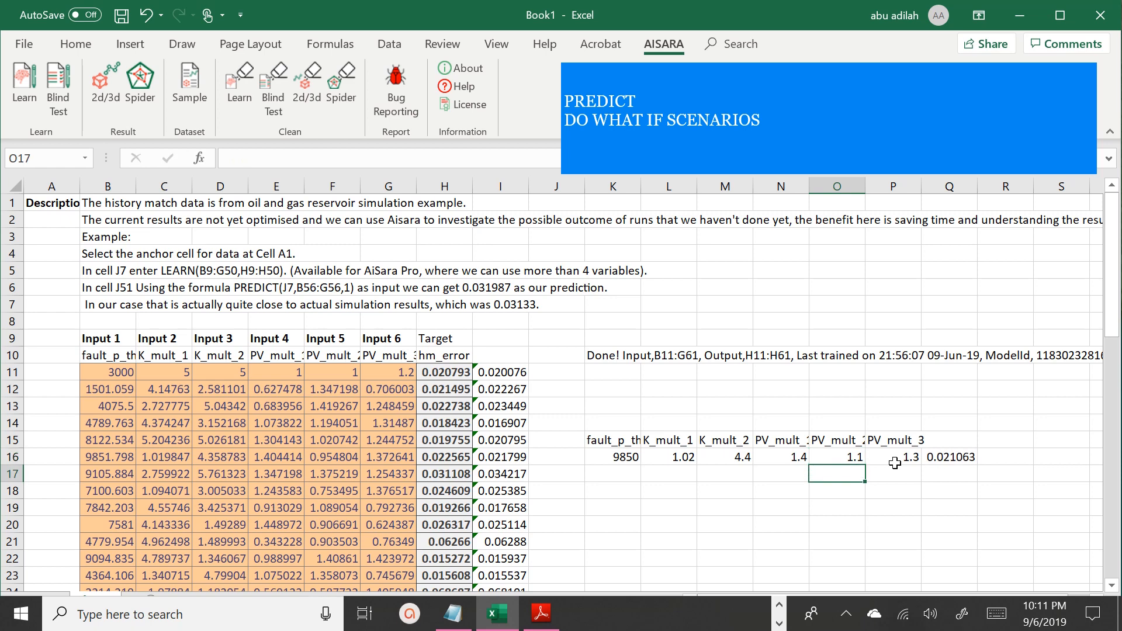
key(Up)
text(0.95)
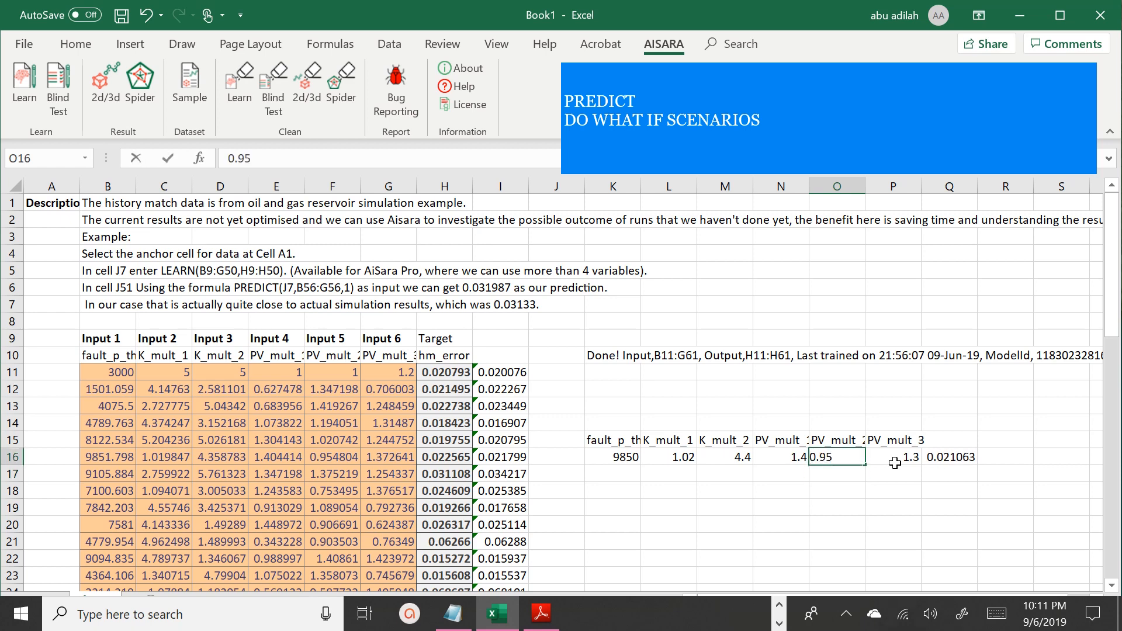
key(Return)
Step: Test the what-if scenario with 1.3 in N16 and restore that input to 1.4
key(Up)
key(Left)
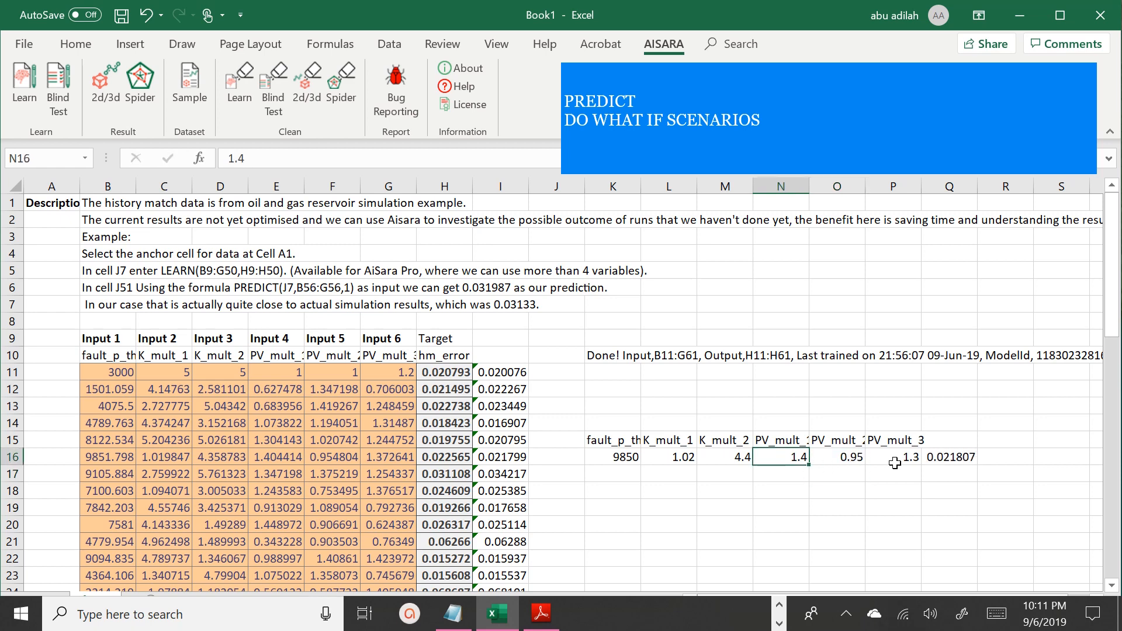
text(1.3)
key(Return)
key(Up)
text(1.4)
key(Return)
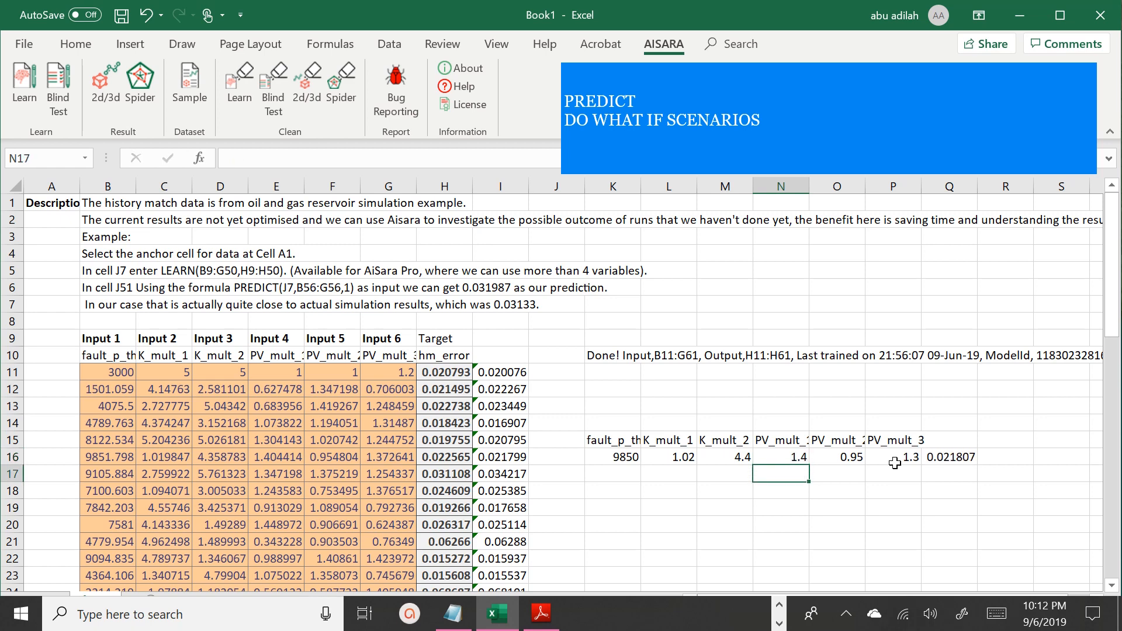
Step: Test the what-if scenario with a K_mult_2 value of 4 in M16 and undo the change
key(Up)
key(Left)
text(4)
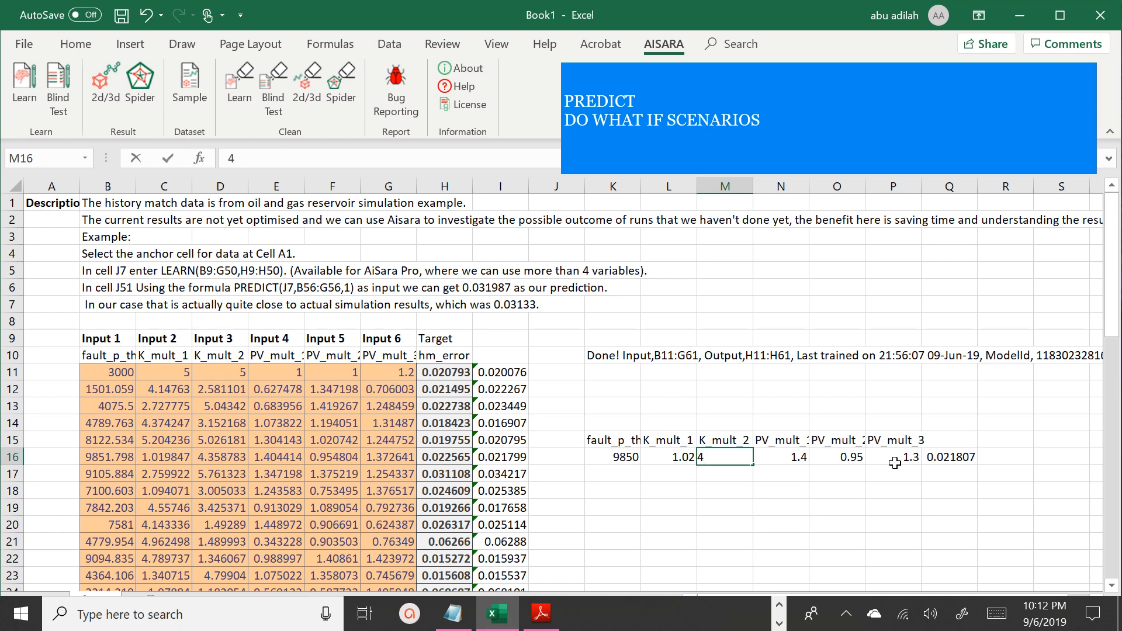
key(Return)
key(Up)
click(145, 15)
Step: Test the what-if scenario with a K_mult_1 value of 0.95 in L16 and undo the change
click(652, 456)
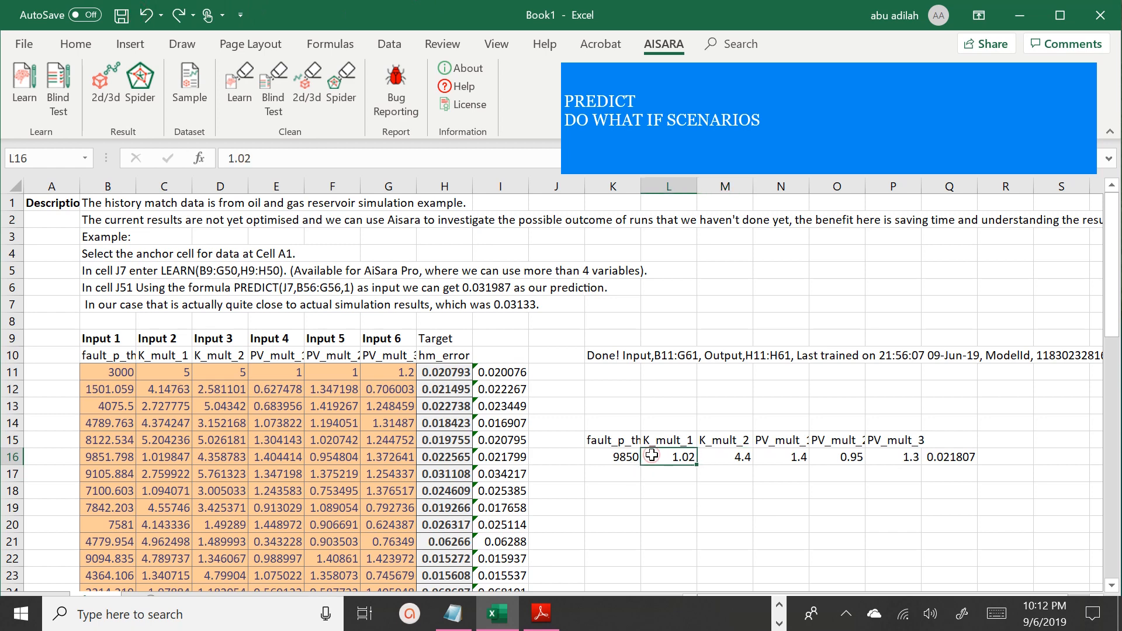
text(0.95)
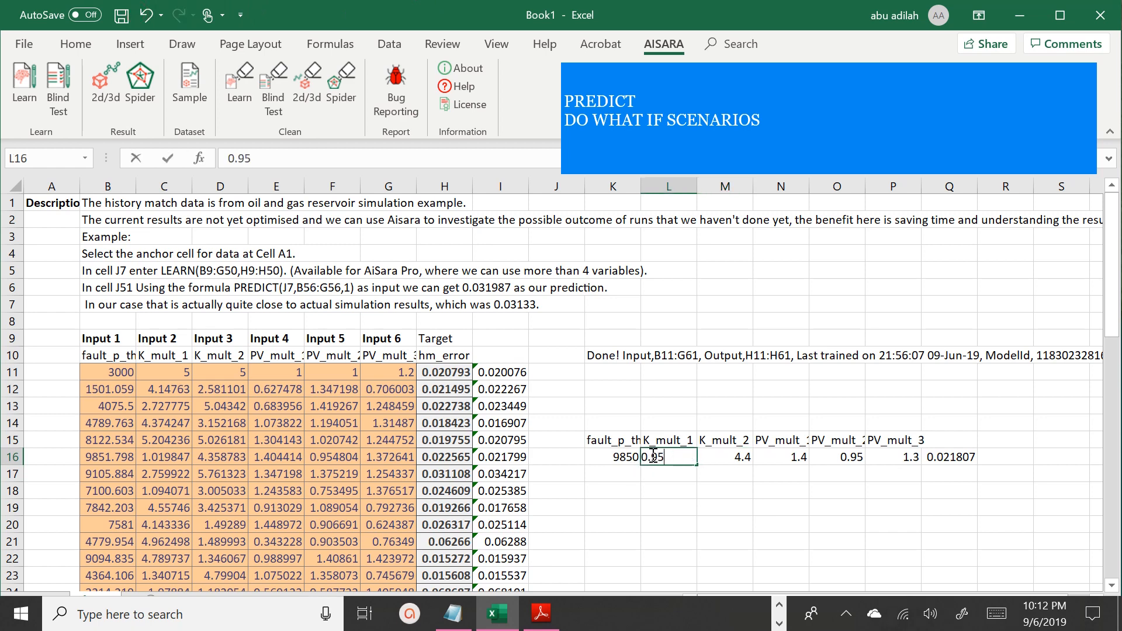
key(Return)
click(651, 456)
click(143, 18)
Step: Replace the what-if fault_p_threshold formula in K16 with the value 9000
click(622, 454)
double_click(626, 457)
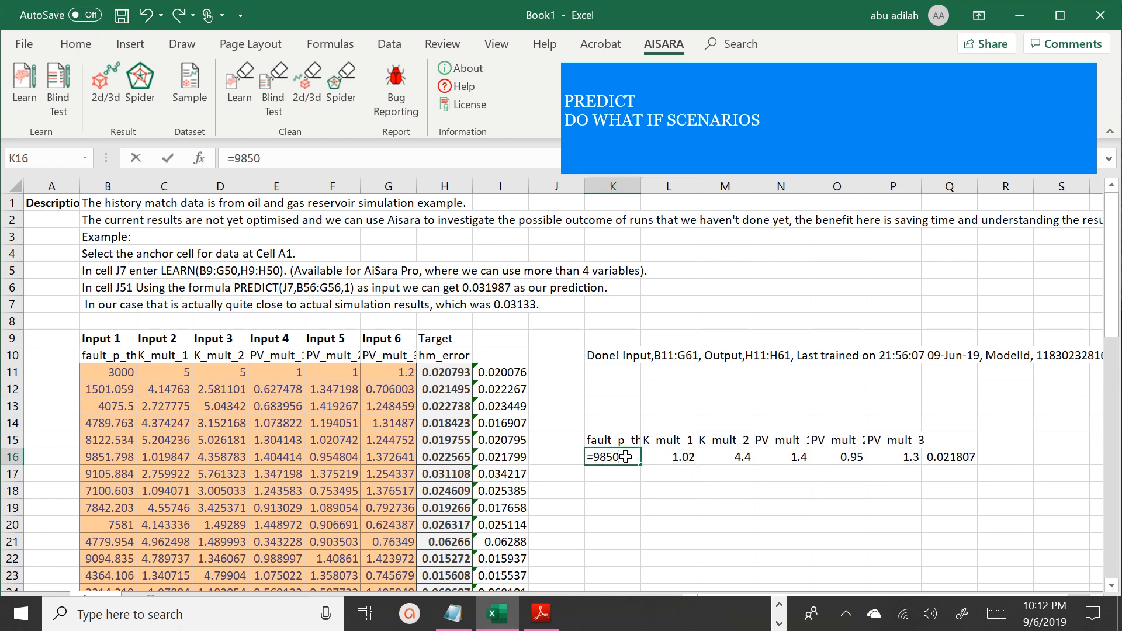
key(BackSpace)
key(BackSpace)
key(BackSpace)
key(BackSpace)
key(BackSpace)
text(9000)
key(Return)
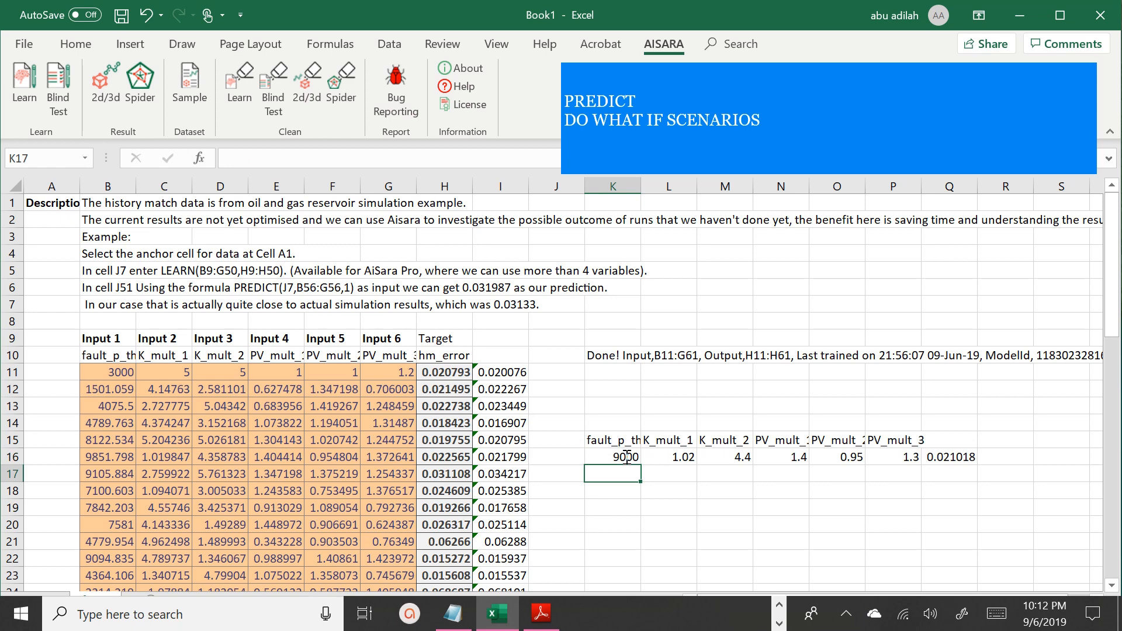
click(626, 457)
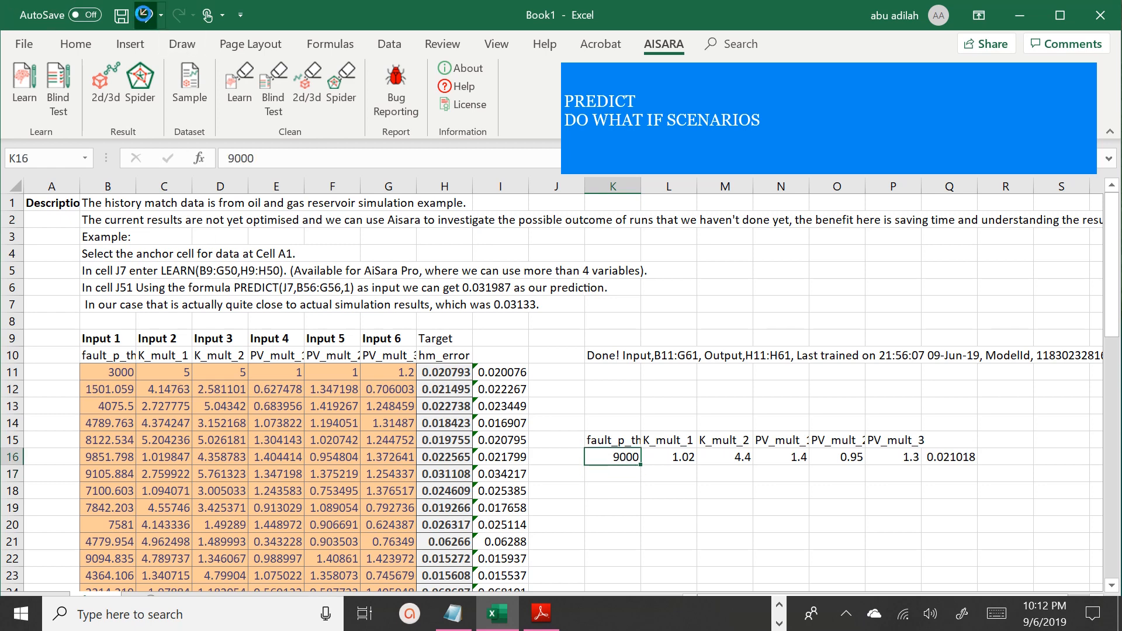
Step: Undo the last change to K16 and set the what-if input in N16 to 1.35
click(143, 15)
click(774, 456)
double_click(775, 459)
key(BackSpace)
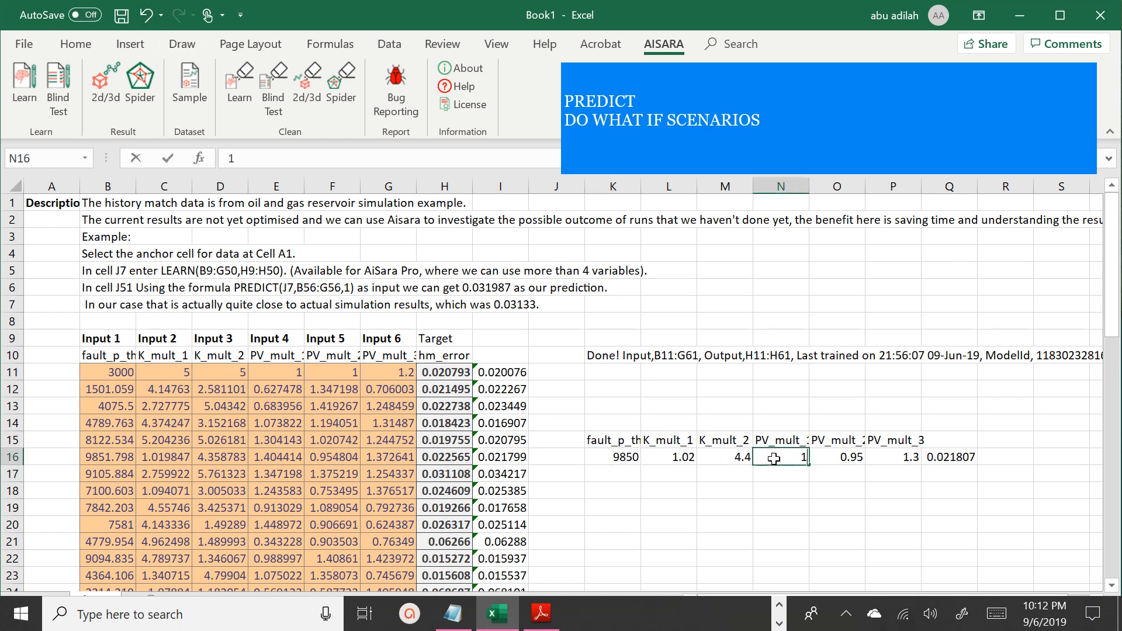
text(35)
key(Return)
Step: Examine the what-if scenario inputs in K16:P16 and the PREDICT formula result in Q16
click(775, 458)
key(Right)
key(Right)
key(Right)
key(Left)
key(Left)
key(Left)
key(Left)
key(Left)
key(Left)
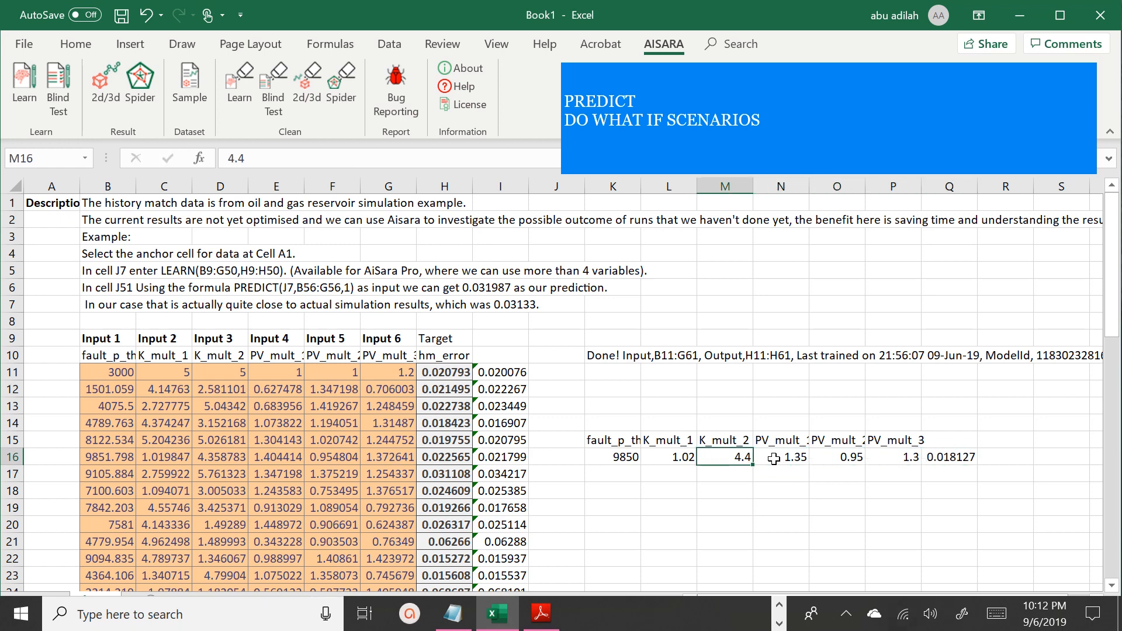
key(Right)
key(Right)
key(Right)
key(Right)
key(Right)
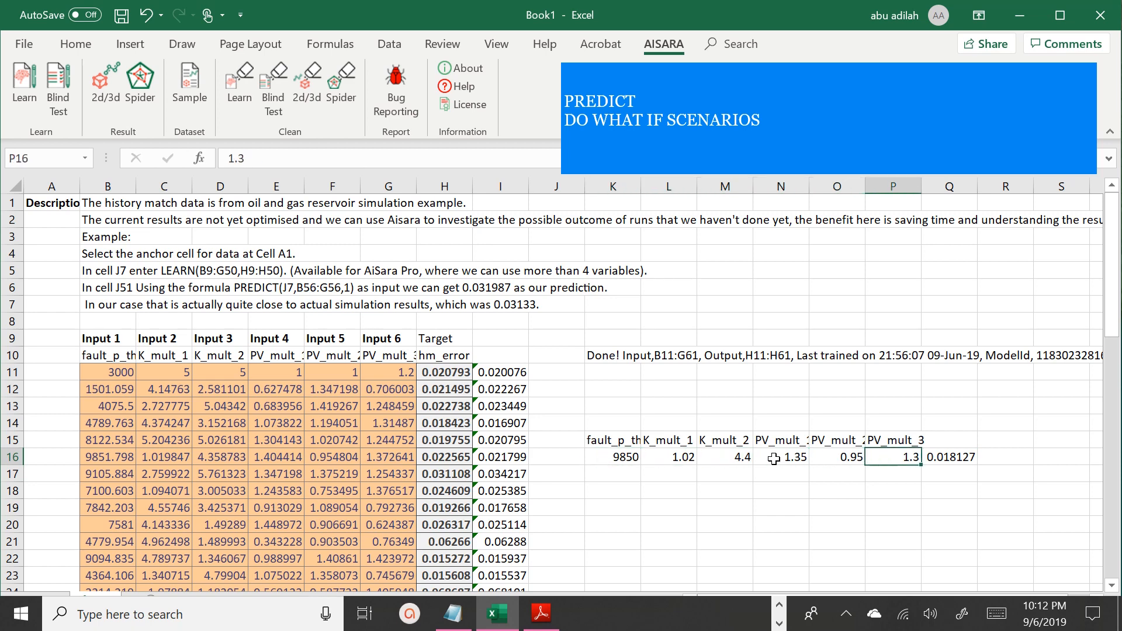
key(Left)
key(Left)
key(Left)
key(Left)
key(Left)
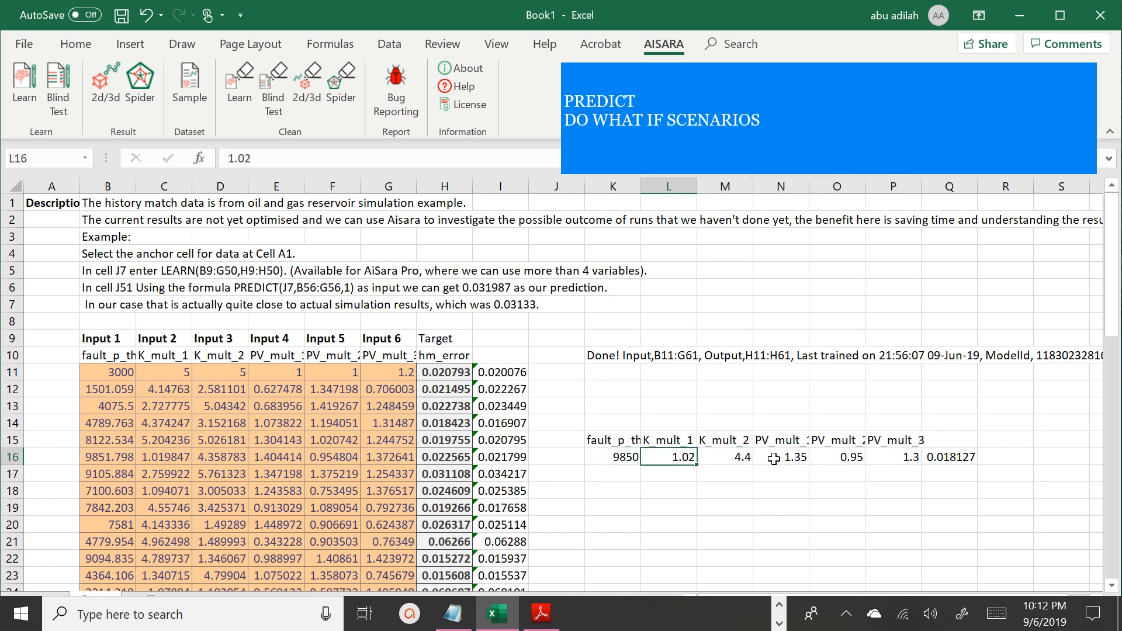
key(Right)
key(Right)
key(Right)
key(Right)
key(Right)
key(Left)
key(Left)
key(Left)
key(Left)
key(Left)
click(694, 491)
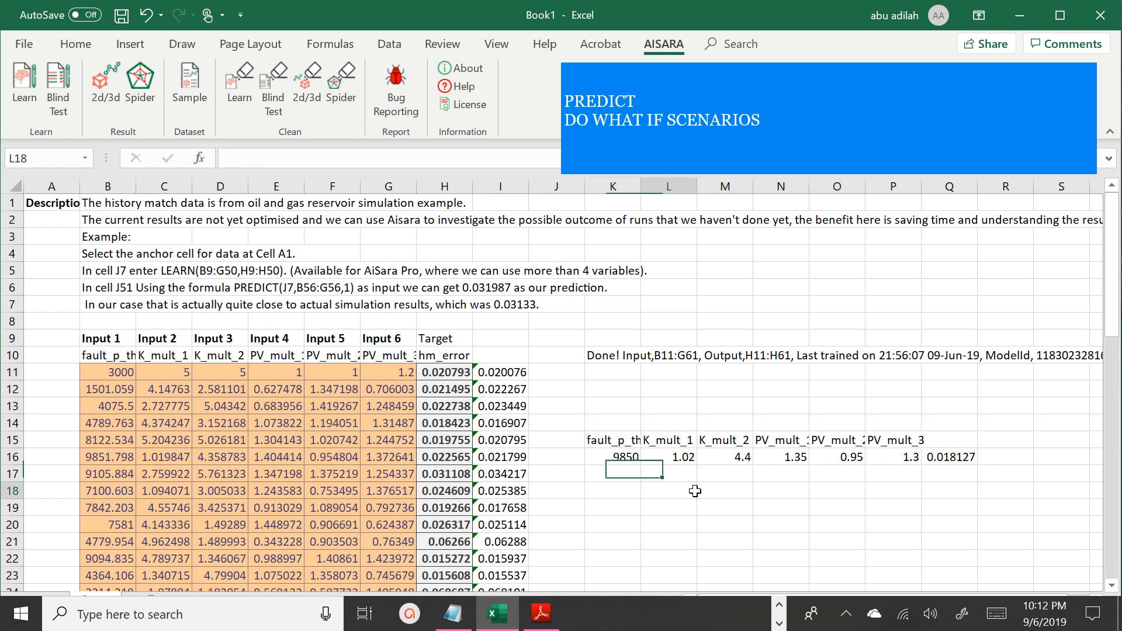
click(972, 457)
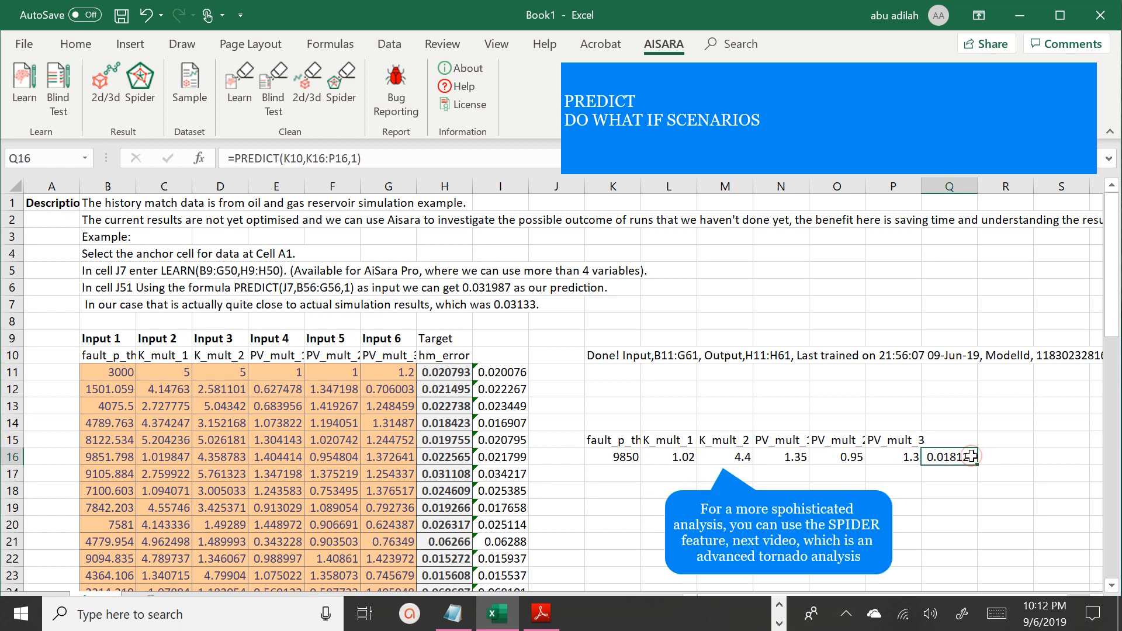
click(970, 497)
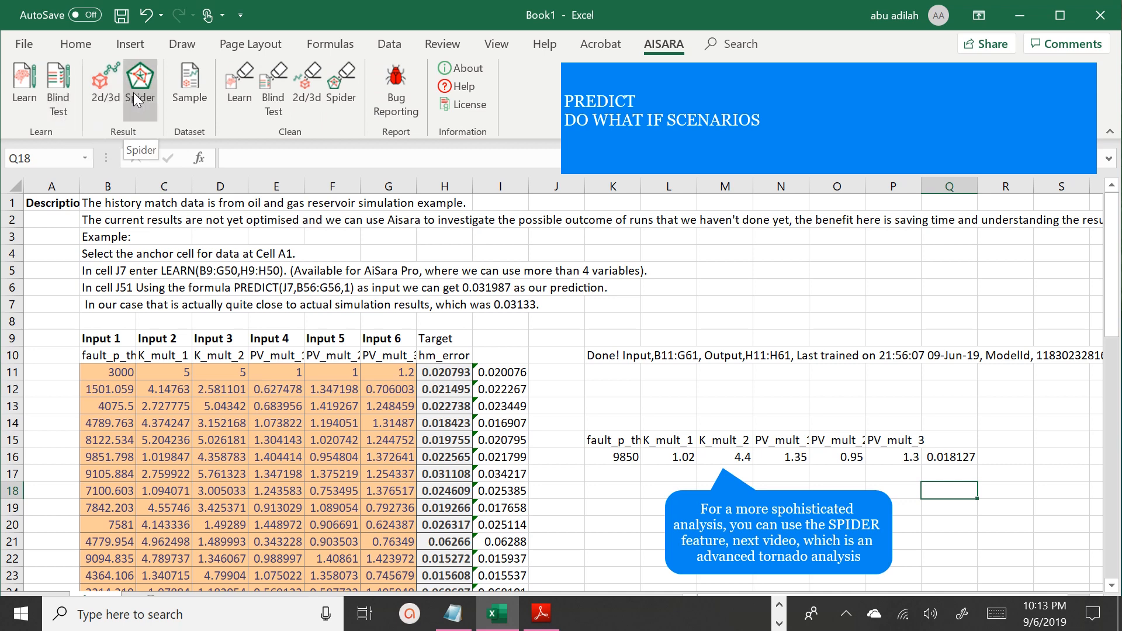
click(410, 409)
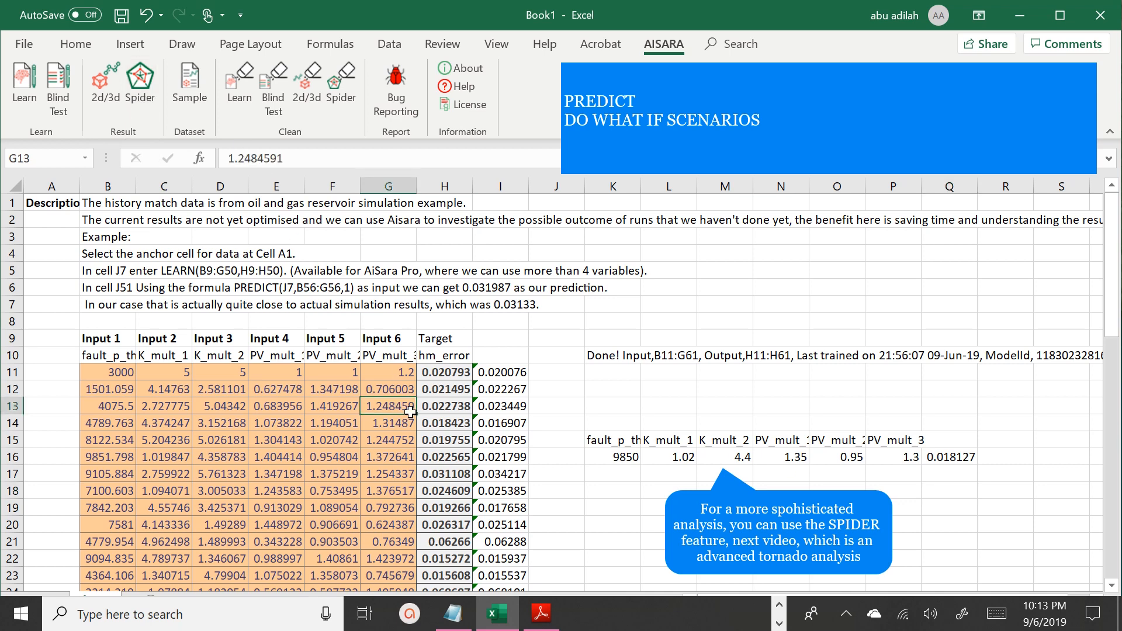